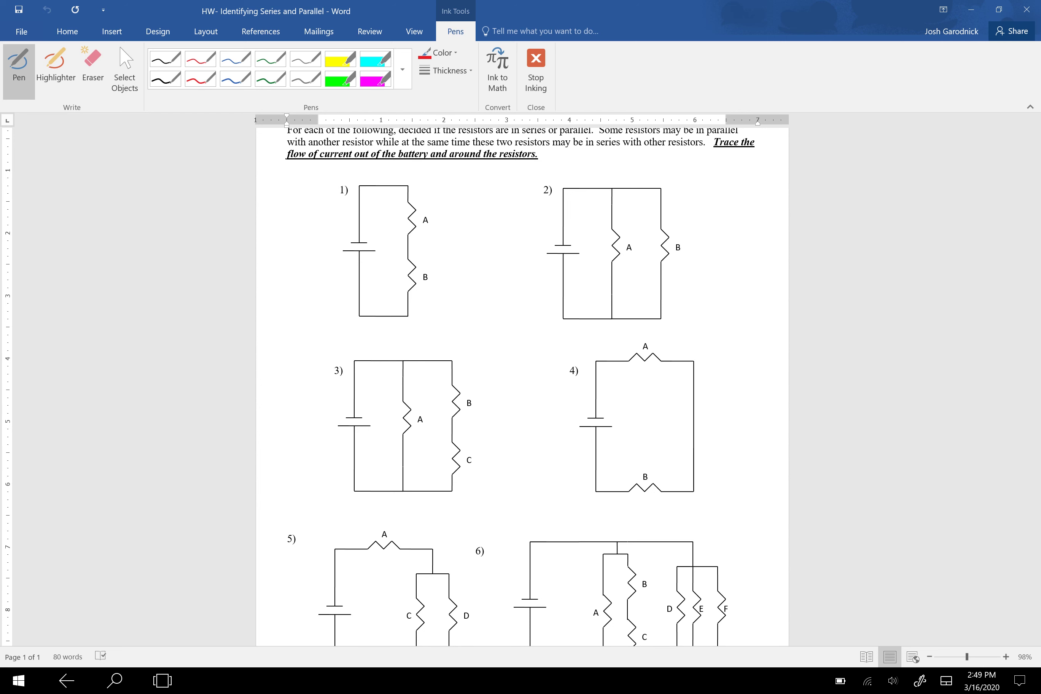
Circle resistors A and B in circuits 1 and 2, and B and C in circuit 3, in red.
mouse_move(429, 206)
mouse_down()
mouse_move(411, 195)
mouse_move(410, 204)
mouse_up()
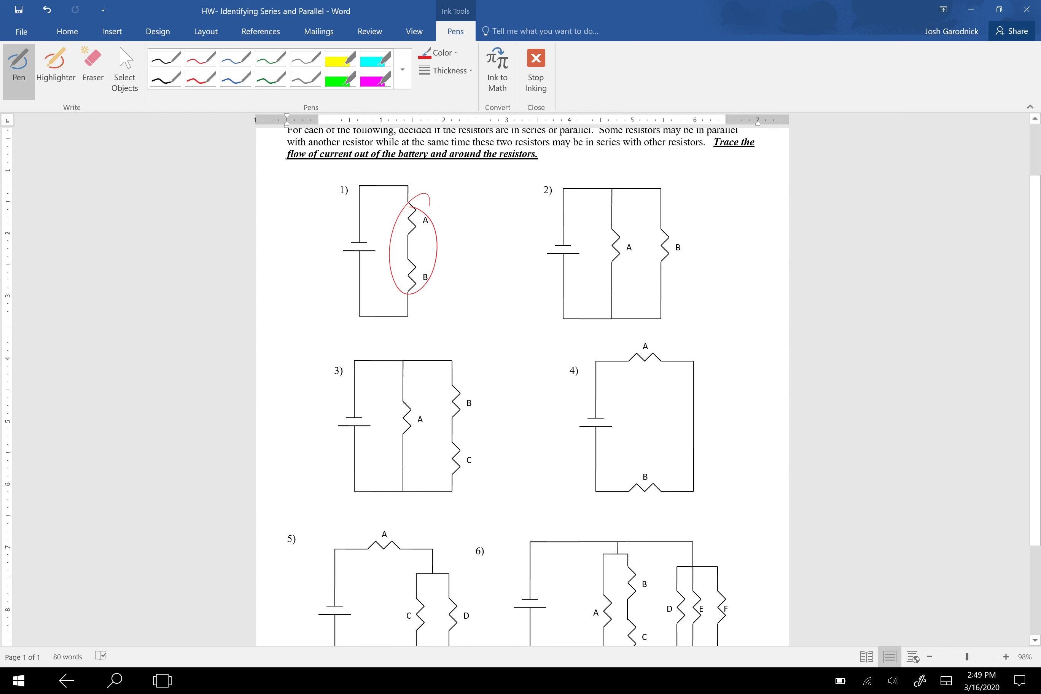
mouse_move(695, 238)
mouse_down()
mouse_move(613, 228)
mouse_move(707, 233)
mouse_up()
mouse_move(470, 391)
mouse_down()
mouse_move(466, 474)
mouse_move(483, 397)
mouse_up()
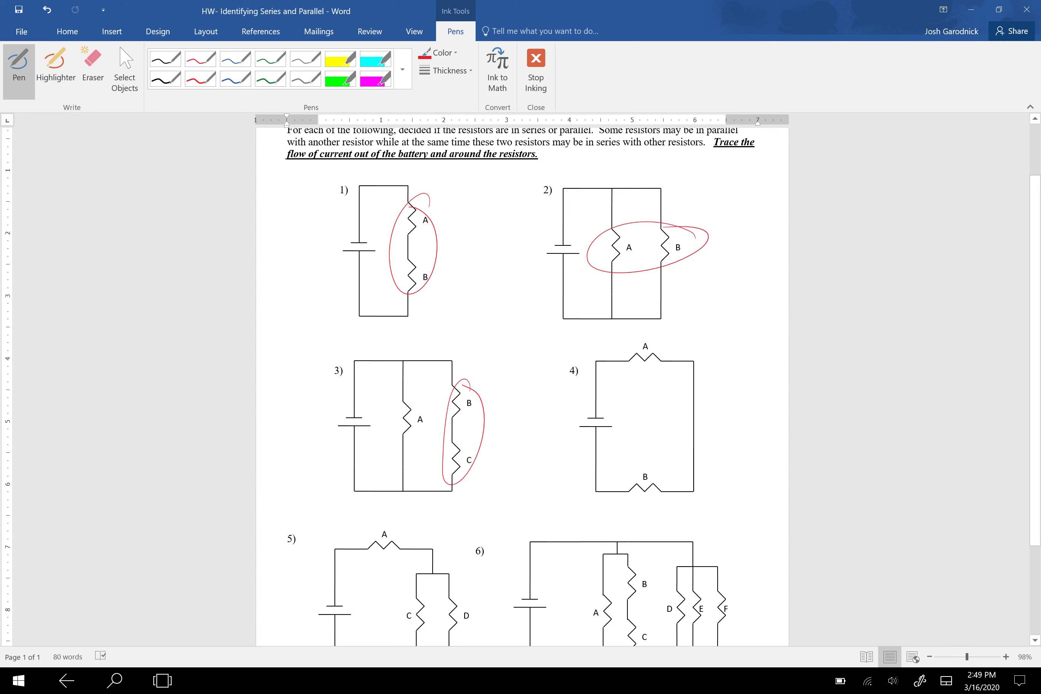
Switch the ink to green and circle resistor A and the B–C branch in circuit 3.
click(441, 52)
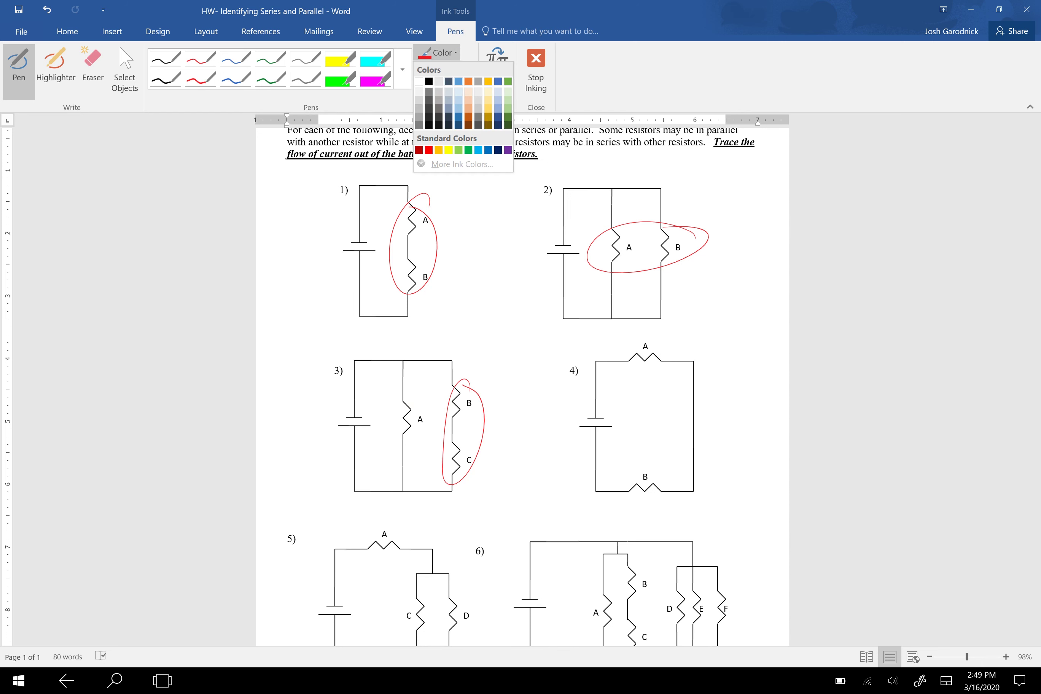
click(401, 411)
mouse_move(401, 411)
mouse_down()
mouse_move(388, 407)
mouse_move(408, 392)
mouse_up()
drag(491, 374, 439, 511)
drag(499, 417, 484, 380)
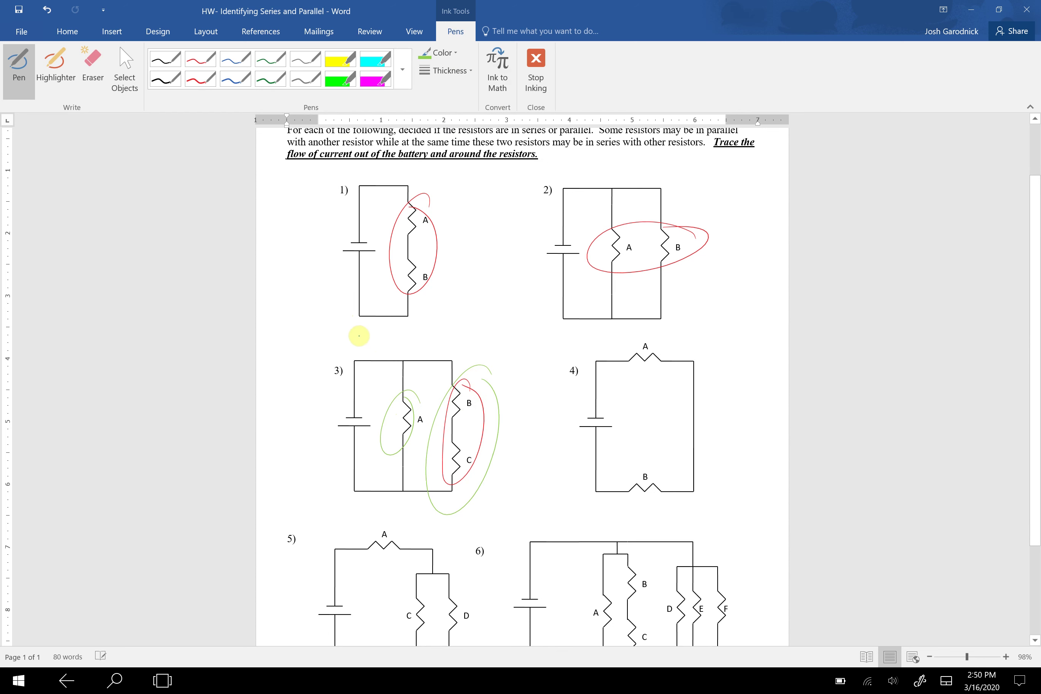
Handwrite 'A ∥ BC' above circuit 3 in green, keeping green as the ink colour.
mouse_move(354, 356)
mouse_down()
mouse_move(375, 354)
mouse_move(388, 330)
mouse_up()
drag(393, 334, 395, 369)
scroll(405, 353, up, 1)
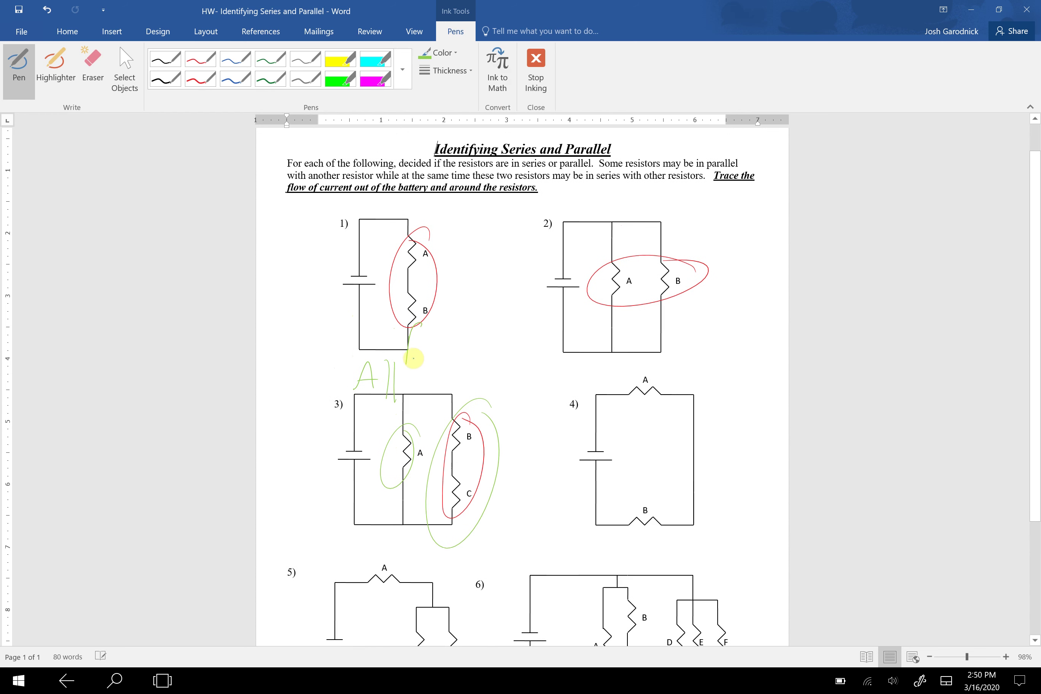
drag(419, 324, 407, 362)
mouse_move(410, 330)
mouse_down()
mouse_move(402, 362)
mouse_move(430, 356)
mouse_move(453, 382)
mouse_up()
scroll(522, 385, down, 2)
scroll(522, 385, down, 1)
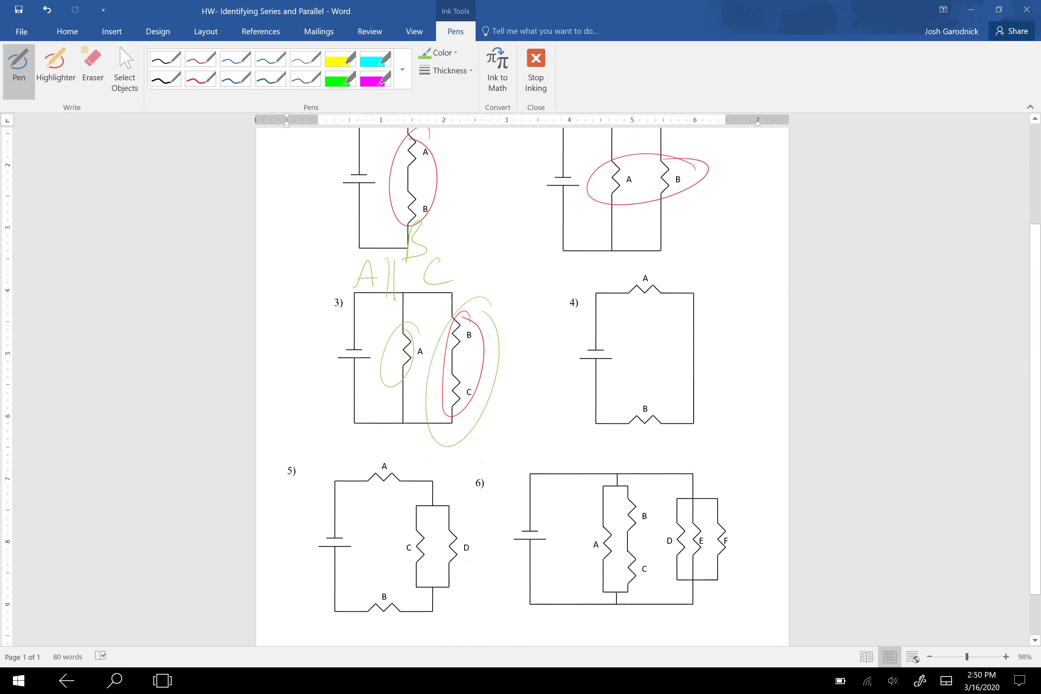
click(439, 53)
click(458, 150)
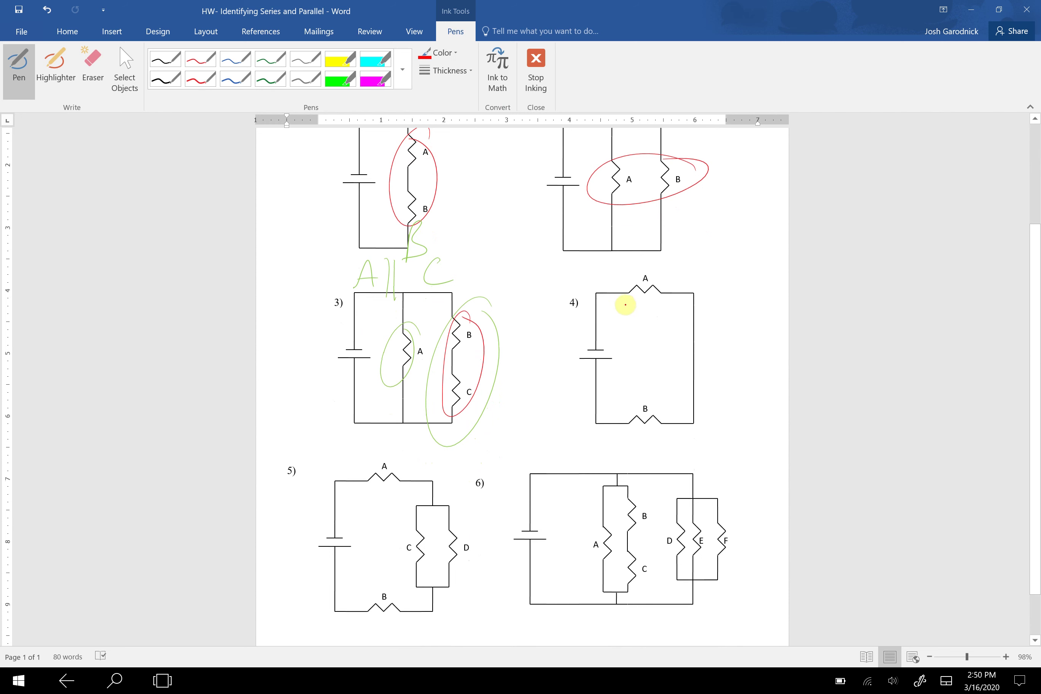
Trace circuit 4's current loop in red, redrawing it once, then circle C and D in circuit 5 labelled 'C∥D'.
mouse_move(600, 303)
mouse_down()
mouse_move(673, 303)
mouse_move(682, 357)
mouse_move(679, 409)
mouse_move(610, 403)
mouse_move(617, 374)
mouse_up()
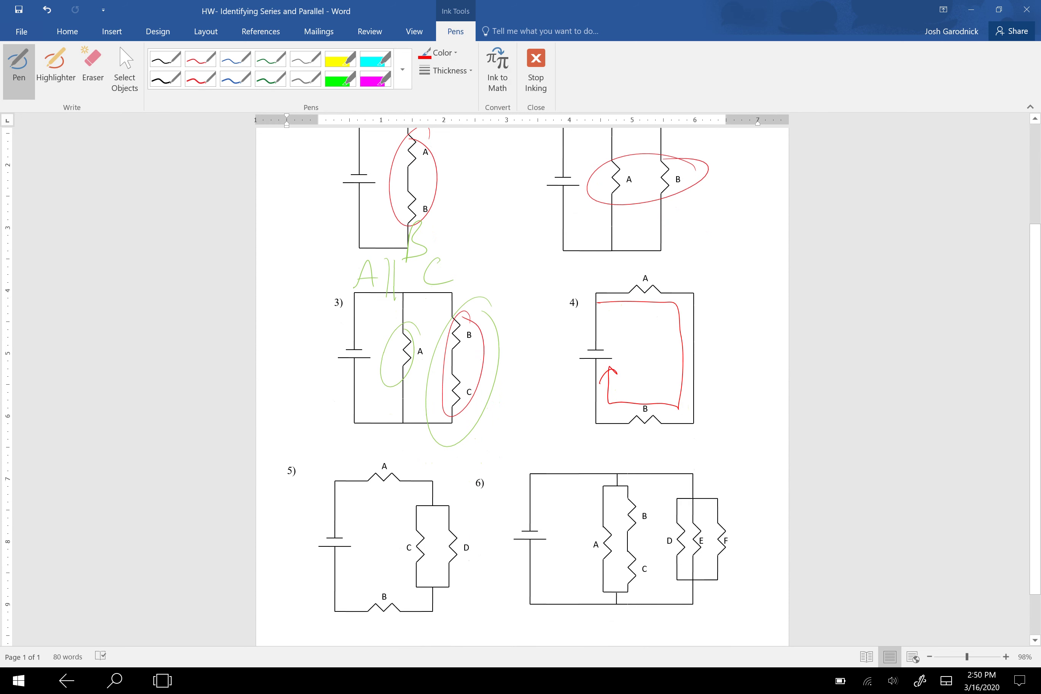
click(609, 390)
mouse_move(605, 369)
mouse_down()
mouse_move(604, 410)
mouse_move(671, 379)
mouse_move(660, 304)
mouse_move(604, 307)
mouse_move(602, 341)
mouse_move(613, 330)
mouse_up()
mouse_move(468, 534)
mouse_down()
mouse_move(445, 532)
mouse_move(447, 519)
mouse_move(463, 523)
mouse_move(472, 504)
mouse_move(470, 525)
mouse_up()
drag(477, 508, 477, 527)
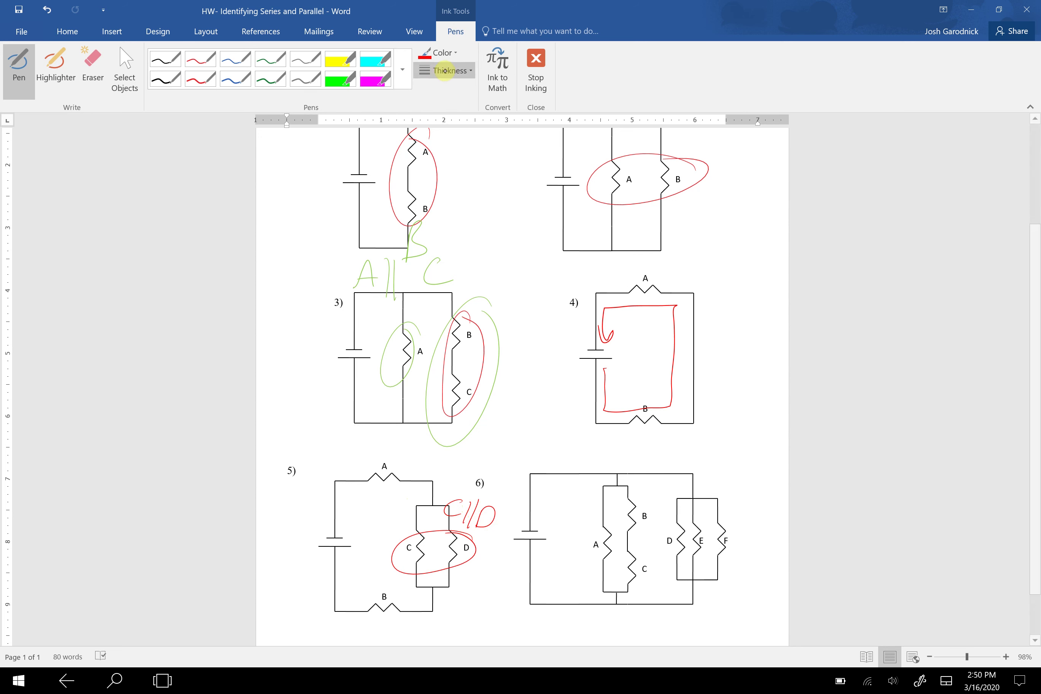
Switch to light blue ink and circle A, the C∥D pair and B in circuit 5.
click(442, 53)
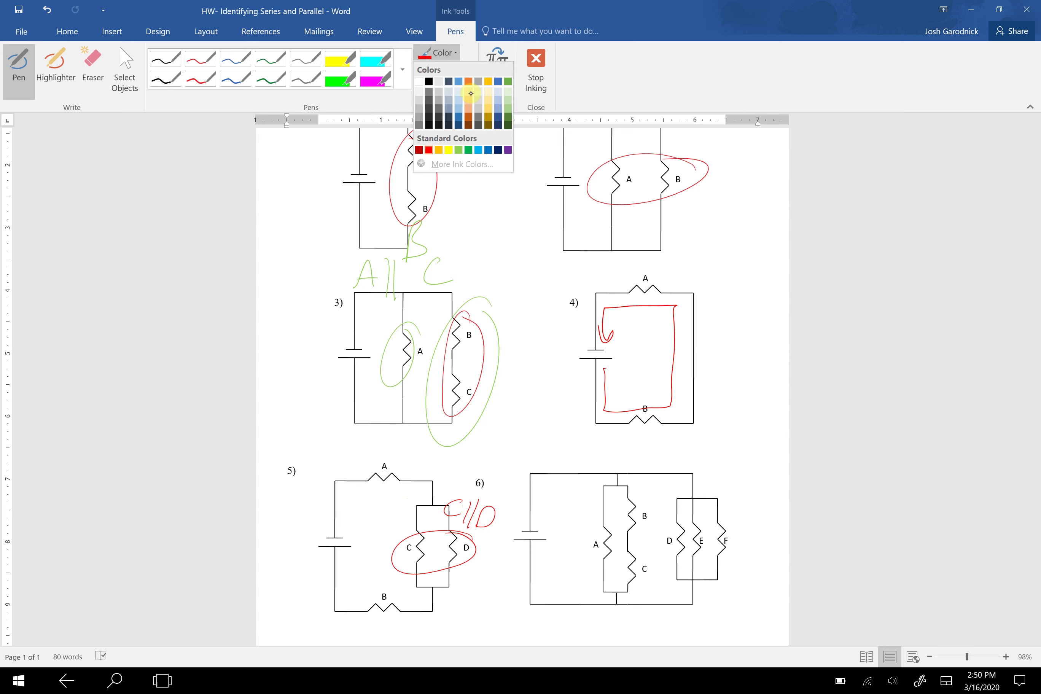
click(478, 149)
drag(403, 461, 397, 466)
mouse_move(486, 542)
mouse_down()
mouse_move(382, 567)
mouse_move(462, 534)
mouse_up()
mouse_move(405, 587)
mouse_down()
mouse_move(358, 600)
mouse_move(407, 591)
mouse_up()
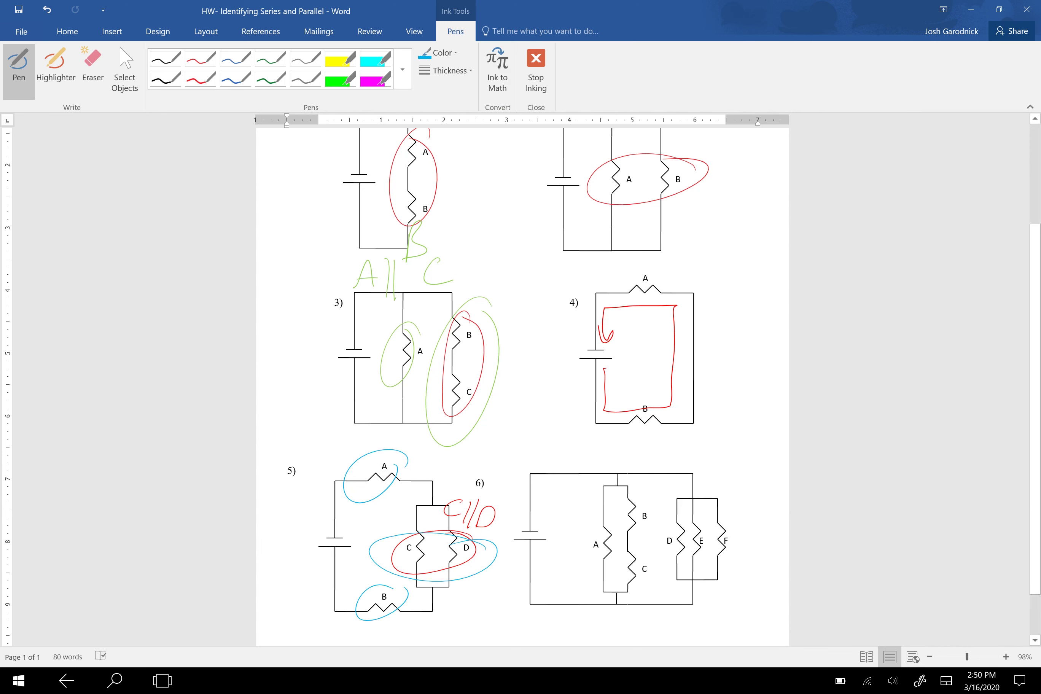
drag(1035, 483, 1035, 526)
Handwrite 'A B (CD) series' below circuit 5.
mouse_move(308, 596)
mouse_down()
mouse_move(324, 577)
mouse_move(324, 598)
mouse_up()
mouse_move(312, 590)
mouse_down()
mouse_move(346, 582)
mouse_move(337, 596)
mouse_move(367, 601)
mouse_up()
drag(384, 580, 388, 599)
mouse_move(389, 578)
mouse_down()
mouse_move(444, 588)
mouse_move(450, 578)
mouse_move(470, 597)
mouse_up()
drag(482, 577, 481, 596)
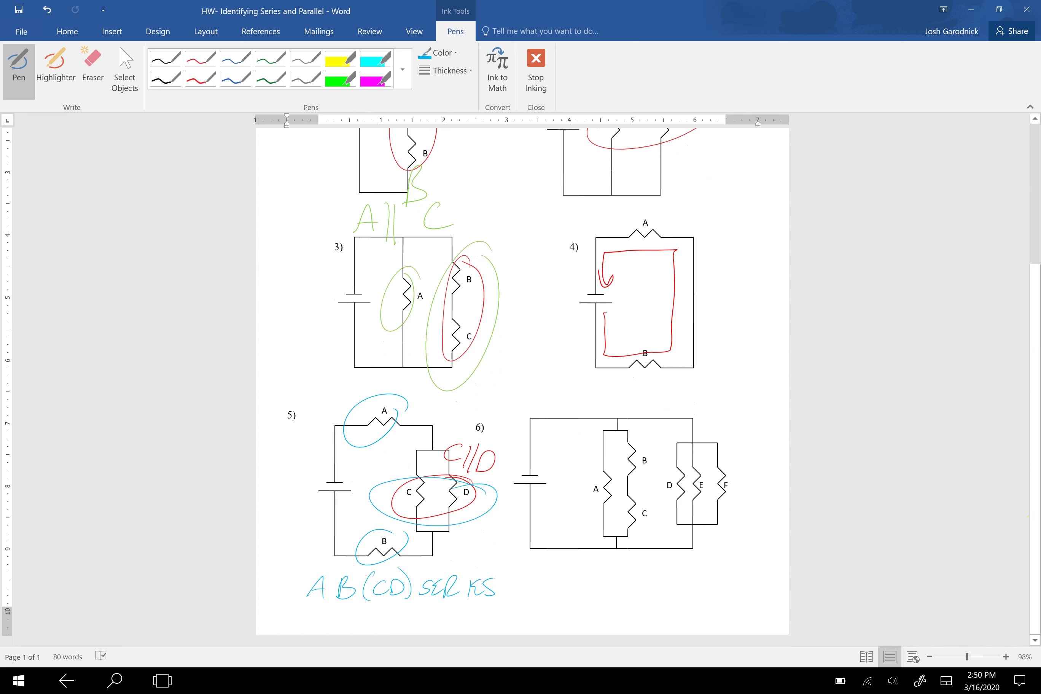
Switch to a new ink colour and circle B–C and D–E–F in circuit 6.
click(438, 53)
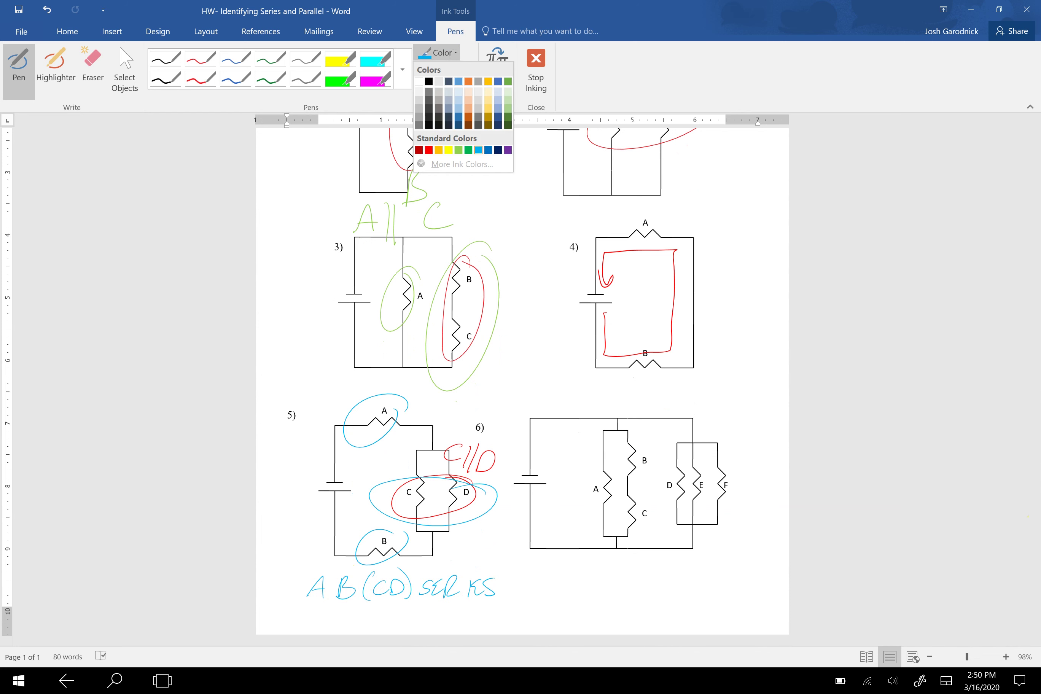
click(430, 151)
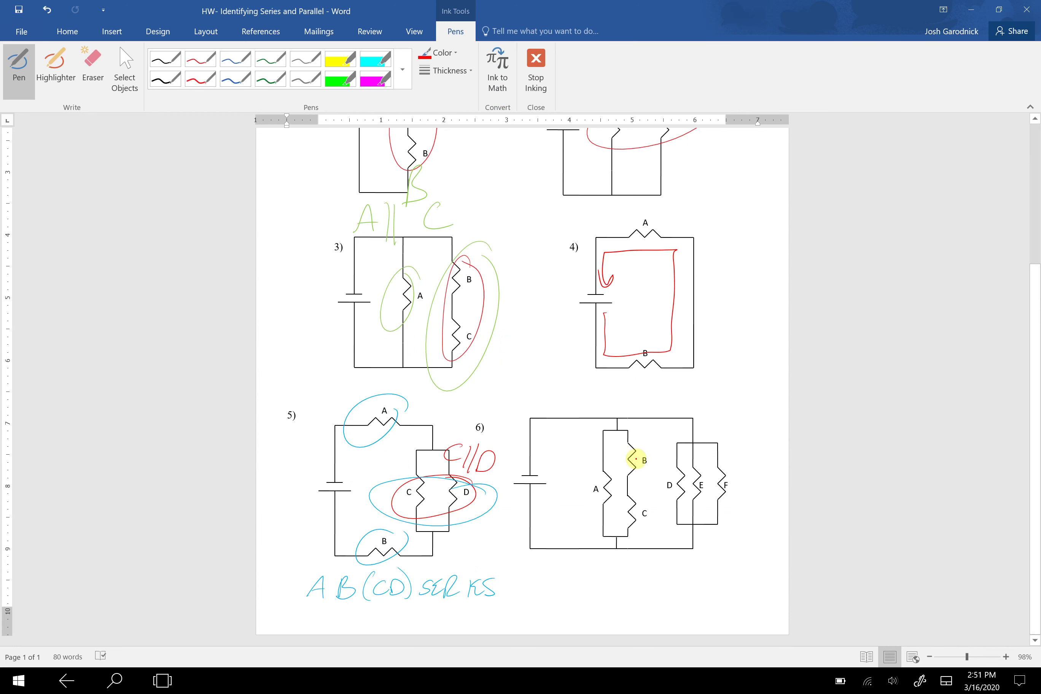
mouse_move(640, 449)
mouse_down()
mouse_move(654, 503)
mouse_move(645, 443)
mouse_up()
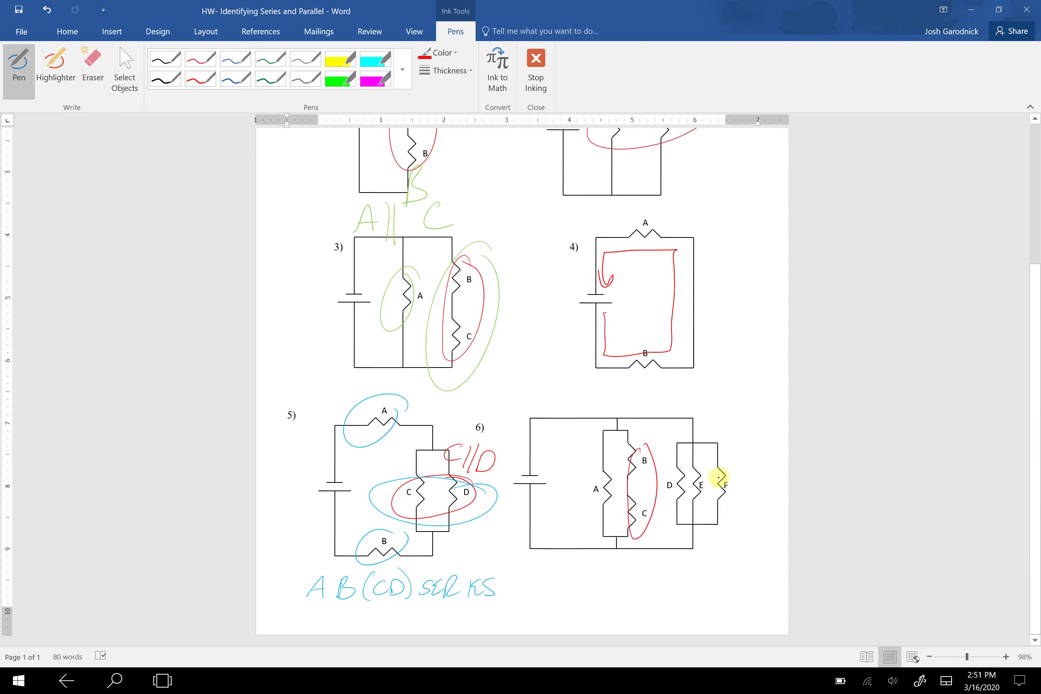
mouse_move(722, 476)
mouse_down()
mouse_move(748, 490)
mouse_move(725, 480)
mouse_up()
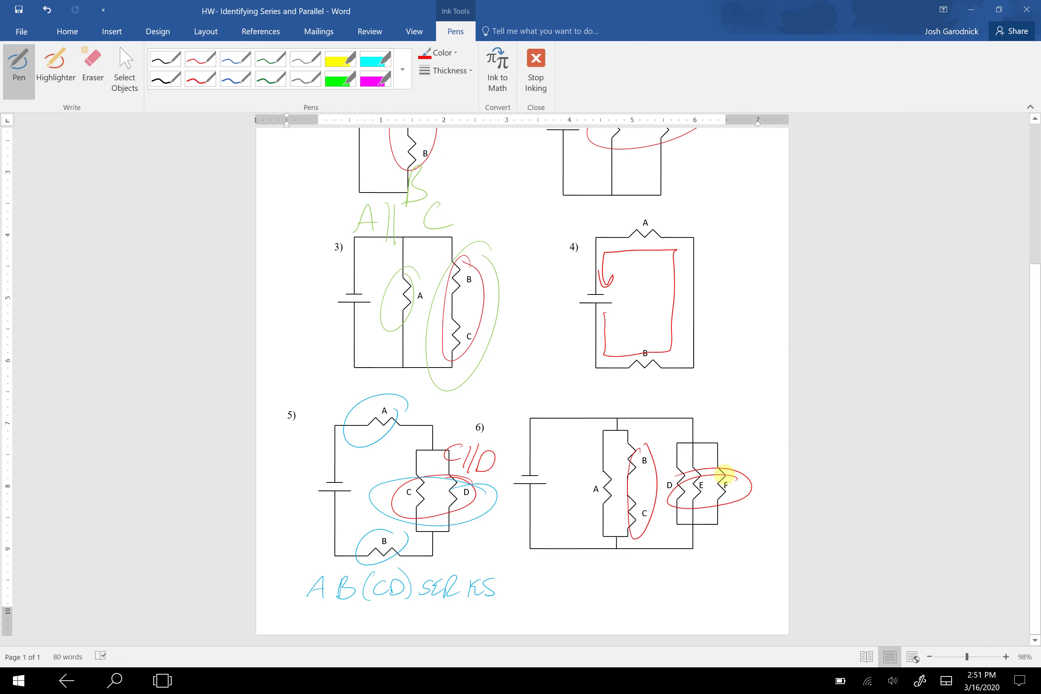
Write the note 'A, BC, DEF parallel' below circuit 6.
mouse_move(545, 565)
mouse_down()
mouse_move(544, 587)
mouse_move(534, 579)
mouse_move(552, 596)
mouse_move(567, 570)
mouse_move(563, 582)
mouse_move(626, 572)
mouse_move(635, 582)
mouse_move(654, 566)
mouse_move(677, 582)
mouse_up()
drag(678, 559, 698, 578)
mouse_move(689, 569)
mouse_down()
mouse_move(712, 582)
mouse_move(730, 562)
mouse_move(768, 592)
mouse_up()
Label B–C as series and D–E–F as parallel, erasing the messy parallel label.
mouse_move(636, 458)
mouse_down()
mouse_move(669, 432)
mouse_move(663, 409)
mouse_move(679, 398)
mouse_move(699, 409)
mouse_move(703, 395)
mouse_move(723, 417)
mouse_up()
drag(730, 396, 740, 418)
drag(757, 404, 745, 421)
mouse_move(707, 502)
mouse_down()
mouse_move(726, 528)
mouse_move(743, 511)
mouse_move(742, 522)
mouse_move(816, 534)
mouse_up()
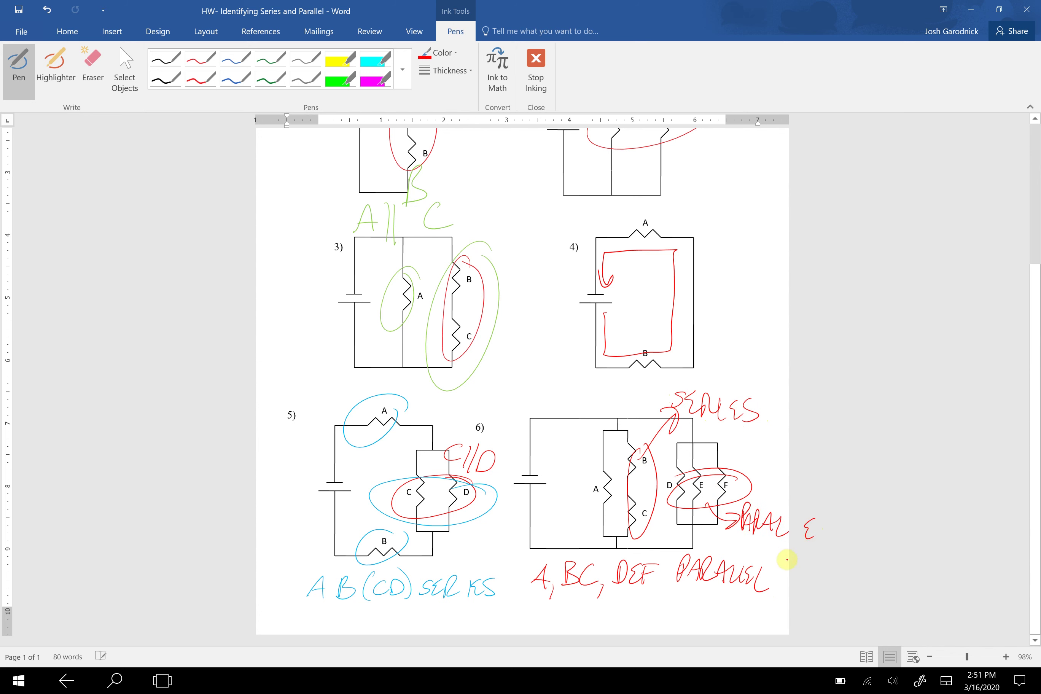
click(804, 520)
mouse_move(779, 526)
mouse_down()
mouse_move(667, 507)
mouse_move(677, 525)
mouse_move(717, 522)
mouse_move(758, 540)
mouse_up()
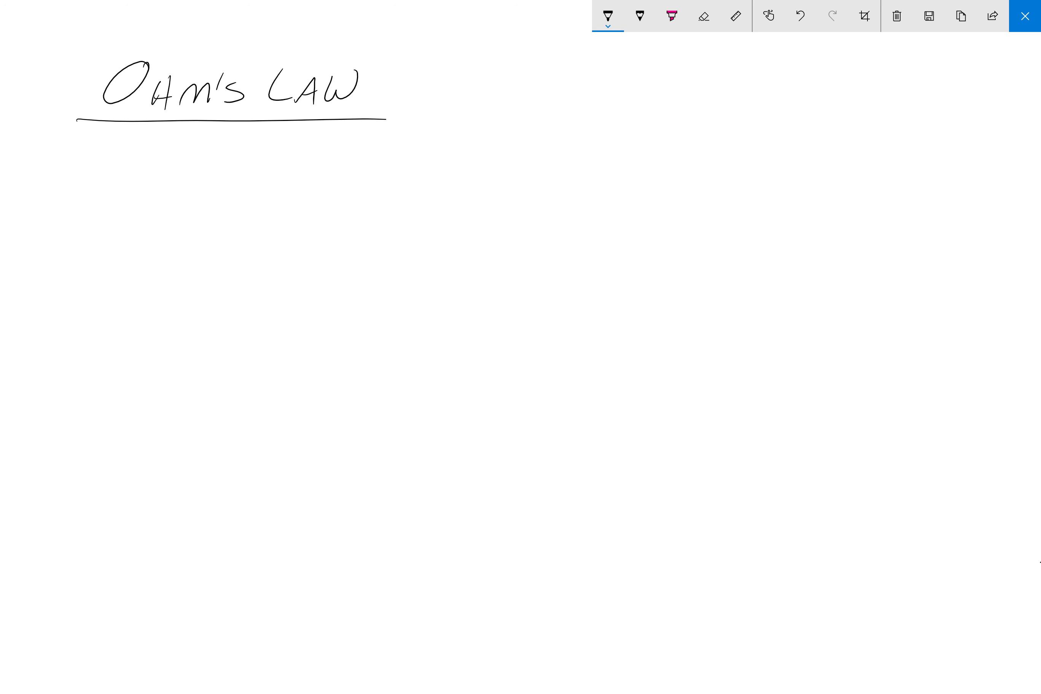
Handwrite the first definition line 'V: Voltage → Volts (V)' under the title.
mouse_move(79, 150)
mouse_down()
mouse_move(79, 171)
mouse_move(101, 149)
mouse_move(114, 162)
mouse_up()
mouse_move(119, 172)
mouse_down()
mouse_move(110, 179)
mouse_move(157, 149)
mouse_move(175, 167)
mouse_up()
drag(179, 177, 200, 170)
drag(204, 163, 205, 180)
mouse_move(197, 162)
mouse_down()
mouse_move(217, 163)
mouse_move(229, 182)
mouse_up()
drag(217, 174, 240, 173)
mouse_move(265, 164)
mouse_down()
mouse_move(261, 181)
mouse_move(332, 167)
mouse_move(317, 177)
mouse_move(374, 152)
mouse_up()
mouse_move(387, 172)
mouse_down()
mouse_move(376, 178)
mouse_move(388, 171)
mouse_up()
drag(399, 173, 412, 187)
drag(405, 172, 426, 170)
drag(435, 169, 425, 185)
drag(471, 144, 465, 189)
mouse_move(478, 157)
mouse_down()
mouse_move(489, 155)
mouse_move(496, 196)
mouse_up()
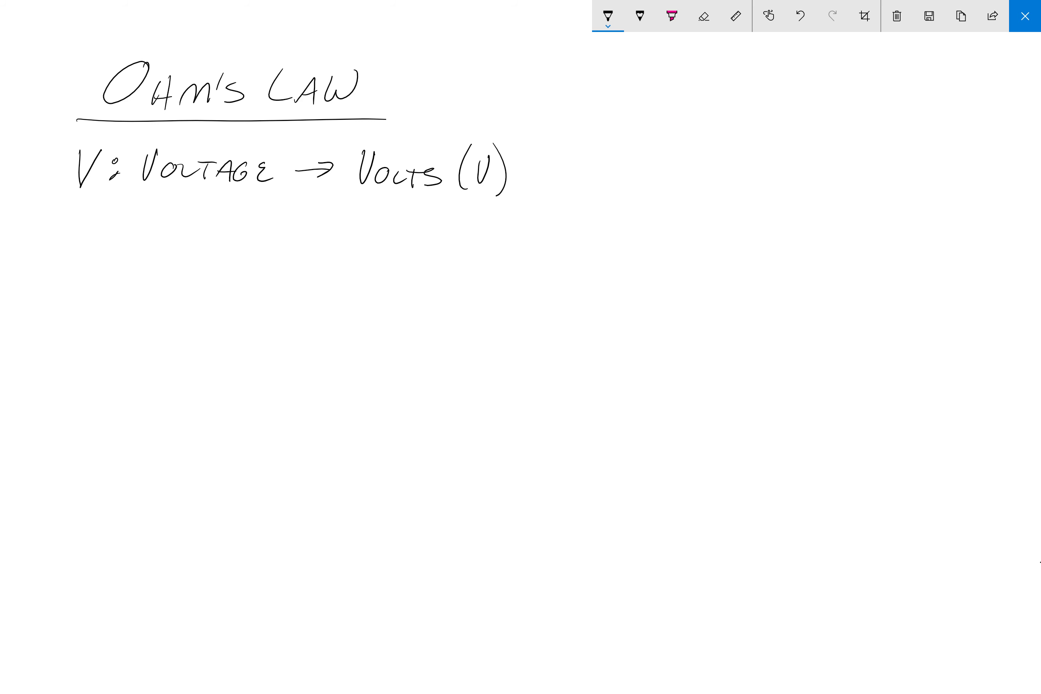
Handwrite the second line 'I: Current → Amps (A)'.
drag(82, 226, 80, 248)
drag(66, 223, 108, 215)
mouse_move(68, 248)
mouse_down()
mouse_move(98, 241)
mouse_move(122, 218)
mouse_move(169, 237)
mouse_up()
mouse_move(175, 230)
mouse_down()
mouse_move(171, 237)
mouse_move(179, 230)
mouse_up()
drag(185, 228, 186, 245)
drag(185, 229, 209, 245)
drag(212, 248, 242, 229)
drag(234, 248, 269, 230)
mouse_move(260, 231)
mouse_down()
mouse_move(288, 229)
mouse_move(319, 254)
mouse_move(344, 224)
mouse_up()
mouse_move(374, 226)
mouse_down()
mouse_move(357, 250)
mouse_move(381, 249)
mouse_up()
mouse_move(370, 244)
mouse_down()
mouse_move(388, 231)
mouse_move(406, 247)
mouse_move(414, 233)
mouse_up()
drag(431, 222, 415, 244)
mouse_move(465, 212)
mouse_down()
mouse_move(455, 249)
mouse_move(464, 245)
mouse_up()
mouse_move(475, 224)
mouse_down()
mouse_move(483, 245)
mouse_move(484, 231)
mouse_up()
drag(486, 213, 496, 252)
Handwrite the third line 'R: Resistance → Ohms (Ω)'.
mouse_move(71, 286)
mouse_down()
mouse_move(67, 321)
mouse_move(91, 315)
mouse_up()
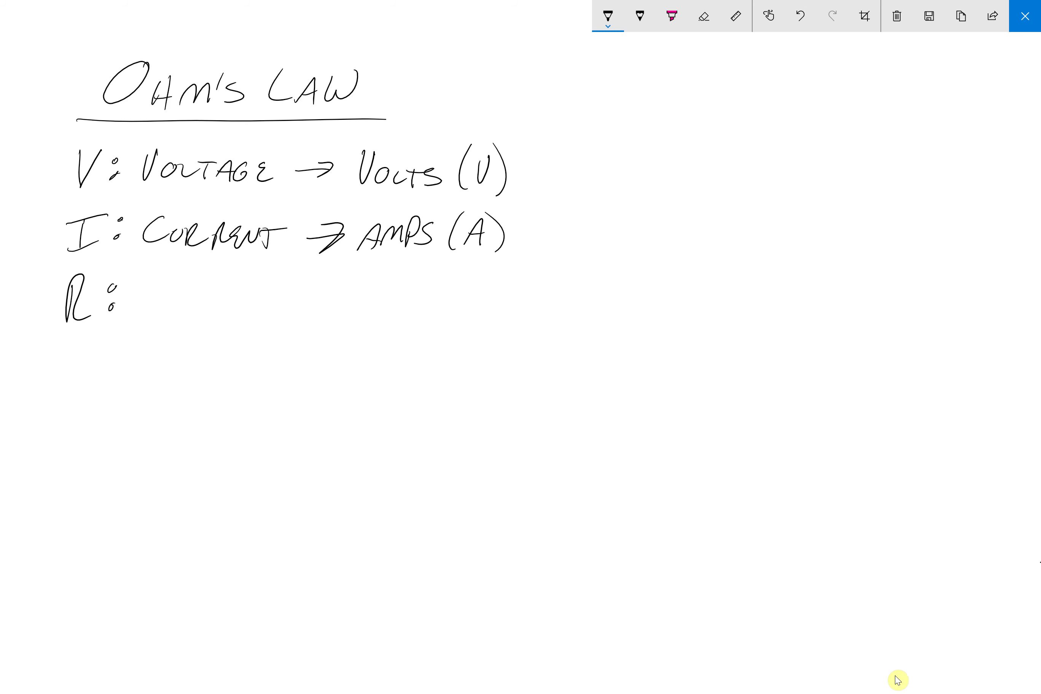
drag(144, 276, 140, 316)
drag(141, 295, 171, 317)
mouse_move(192, 295)
mouse_down()
mouse_move(181, 309)
mouse_move(198, 304)
mouse_up()
drag(203, 296, 202, 312)
drag(220, 294, 209, 310)
drag(229, 296, 253, 293)
mouse_move(240, 295)
mouse_down()
mouse_move(233, 315)
mouse_move(289, 301)
mouse_up()
mouse_move(287, 308)
mouse_down()
mouse_move(298, 291)
mouse_move(304, 309)
mouse_move(319, 309)
mouse_up()
drag(319, 309, 373, 294)
mouse_move(354, 287)
mouse_down()
mouse_move(352, 308)
mouse_move(399, 289)
mouse_up()
drag(416, 284, 409, 309)
drag(425, 281, 421, 309)
mouse_move(406, 300)
mouse_down()
mouse_move(453, 304)
mouse_move(462, 291)
mouse_move(458, 306)
mouse_up()
mouse_move(505, 274)
mouse_down()
mouse_move(492, 314)
mouse_move(556, 310)
mouse_up()
drag(554, 274, 573, 322)
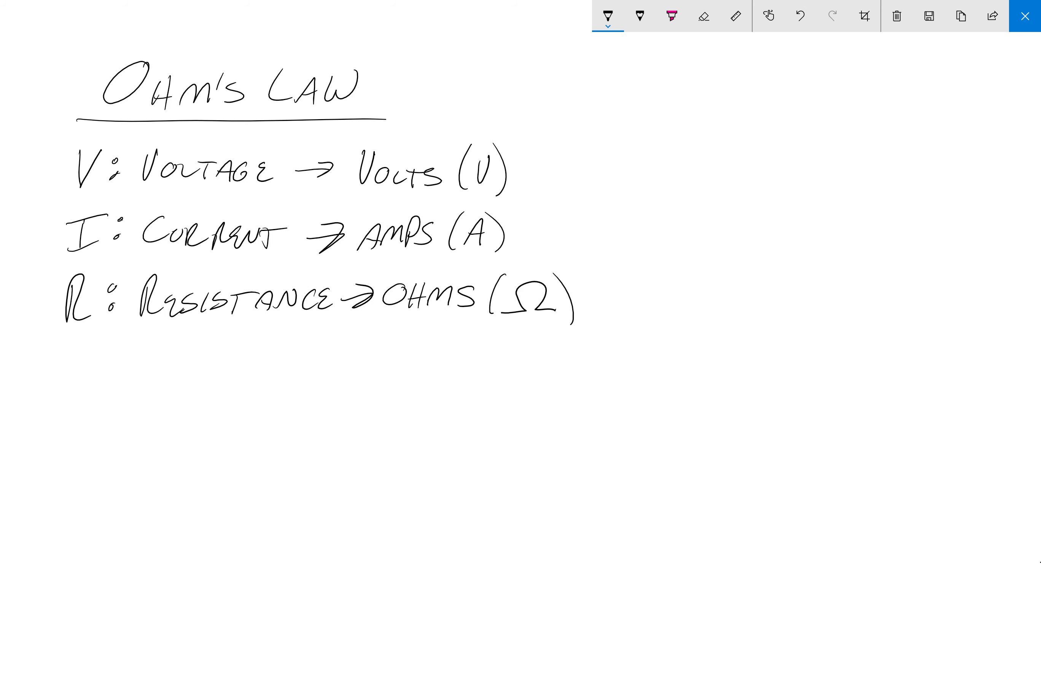
Draw the first L-shaped axes, labelling the vertical axis V(V) and the horizontal axis I(A).
mouse_move(182, 373)
mouse_down()
mouse_move(180, 510)
mouse_move(303, 504)
mouse_up()
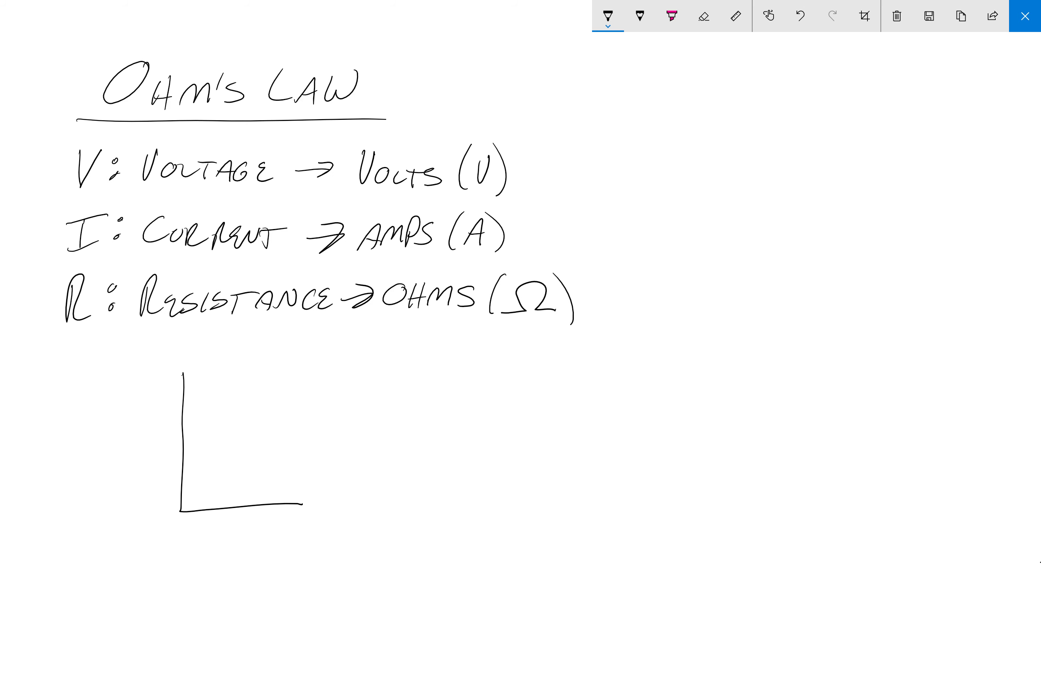
mouse_move(109, 423)
mouse_down()
mouse_move(120, 425)
mouse_move(127, 458)
mouse_up()
drag(133, 441, 141, 438)
drag(146, 424, 154, 473)
mouse_move(218, 525)
mouse_down()
mouse_move(218, 553)
mouse_move(241, 526)
mouse_up()
mouse_move(205, 555)
mouse_down()
mouse_move(240, 526)
mouse_move(249, 554)
mouse_up()
mouse_move(271, 524)
mouse_down()
mouse_move(260, 552)
mouse_move(282, 550)
mouse_up()
mouse_move(262, 538)
mouse_down()
mouse_move(283, 537)
mouse_move(286, 558)
mouse_up()
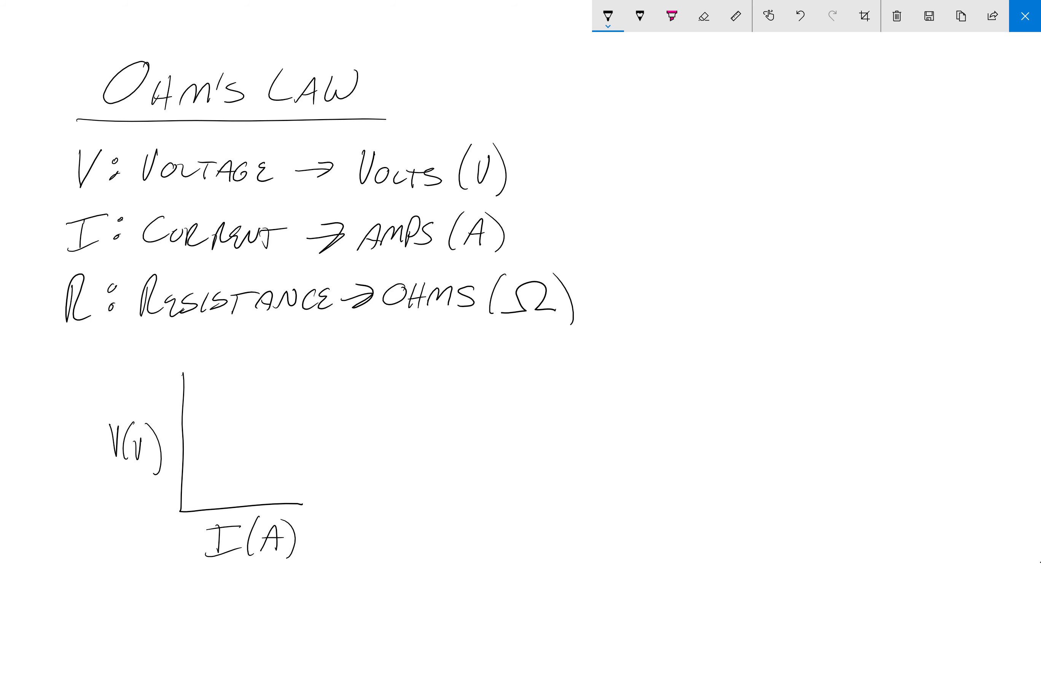
Draw a second pair of axes labelled I(A) vertically and R(Ω) horizontally.
mouse_move(433, 380)
mouse_down()
mouse_move(439, 507)
mouse_move(615, 500)
mouse_up()
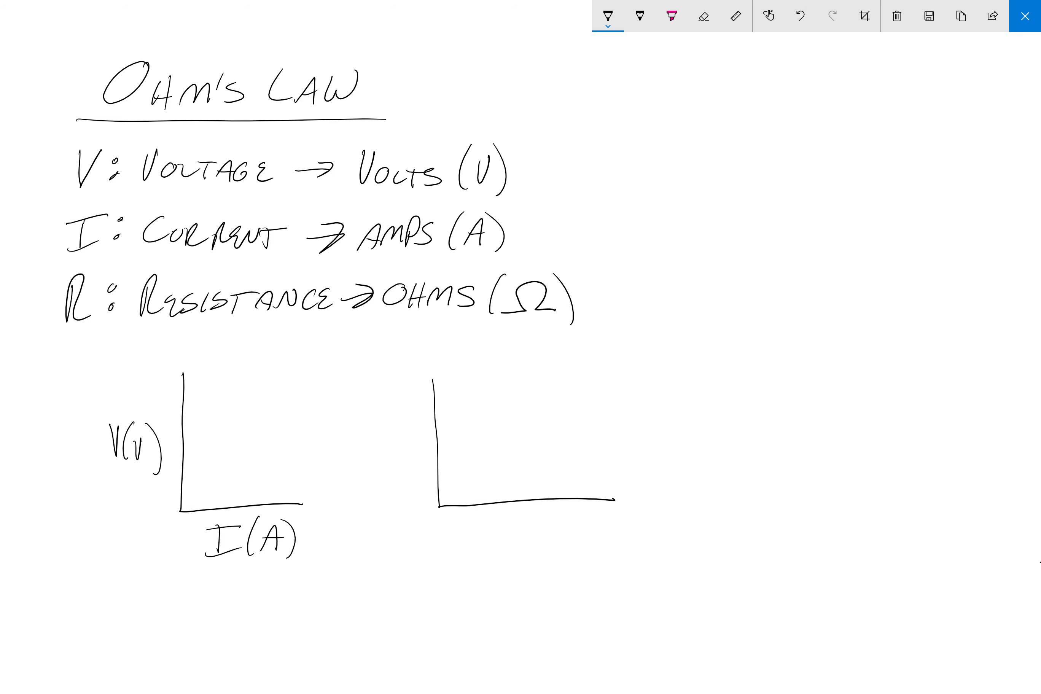
mouse_move(392, 424)
mouse_down()
mouse_move(397, 447)
mouse_move(410, 427)
mouse_move(380, 451)
mouse_move(409, 456)
mouse_up()
drag(412, 455, 427, 444)
drag(422, 430, 423, 469)
mouse_move(492, 520)
mouse_down()
mouse_move(493, 547)
mouse_move(520, 549)
mouse_move(535, 525)
mouse_move(568, 542)
mouse_up()
mouse_move(553, 511)
mouse_down()
mouse_move(566, 514)
mouse_move(565, 557)
mouse_up()
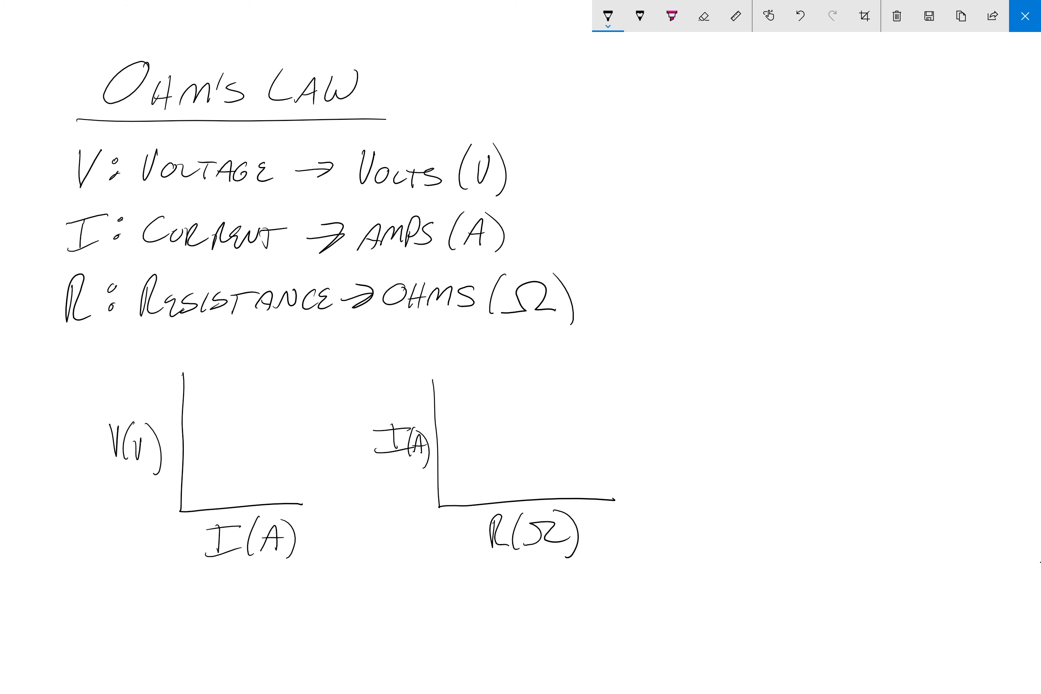
Switch the ballpoint pen to red and draw a straight line rising from the V–I origin.
click(608, 15)
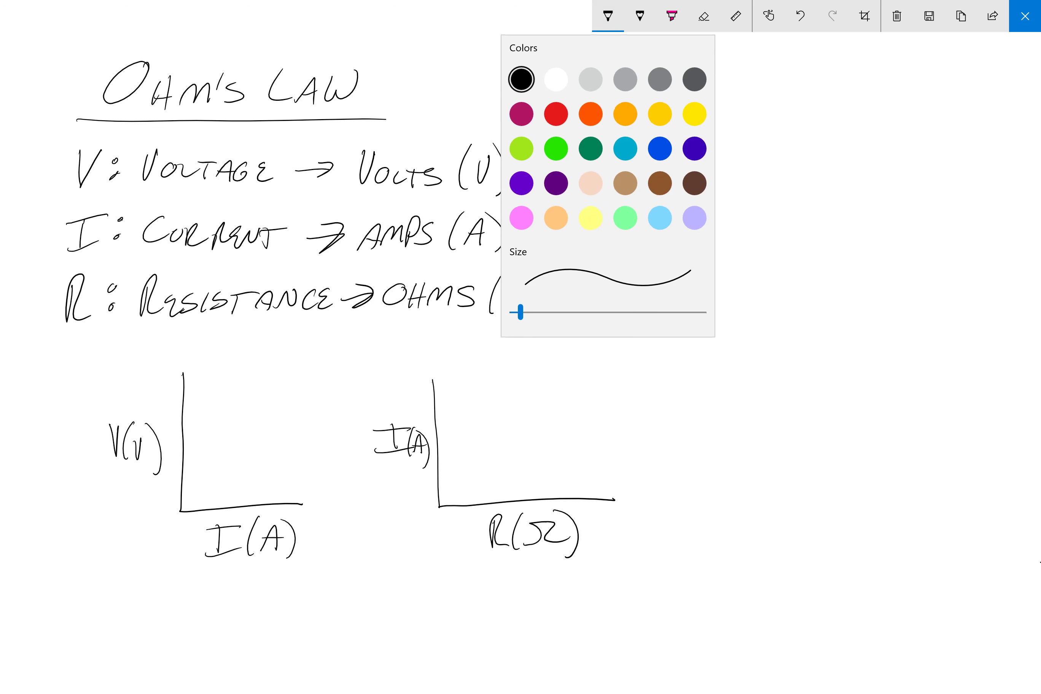
click(556, 113)
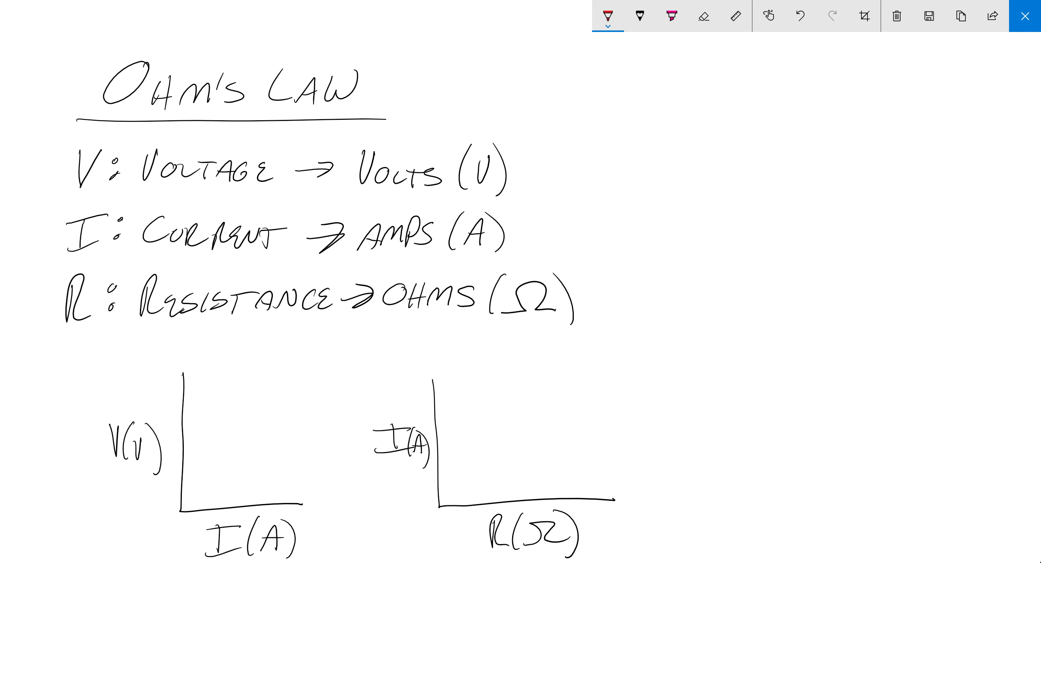
drag(181, 510, 308, 381)
Handwrite 'Direct relationship' in red below the V–I graph.
mouse_move(99, 567)
mouse_down()
mouse_move(100, 592)
mouse_move(139, 589)
mouse_move(155, 572)
mouse_move(178, 593)
mouse_up()
mouse_move(180, 581)
mouse_down()
mouse_move(181, 598)
mouse_move(192, 575)
mouse_move(205, 596)
mouse_move(222, 563)
mouse_up()
mouse_move(234, 568)
mouse_down()
mouse_move(244, 594)
mouse_move(278, 581)
mouse_move(277, 595)
mouse_move(306, 573)
mouse_move(308, 586)
mouse_move(318, 574)
mouse_move(330, 593)
mouse_up()
mouse_move(344, 567)
mouse_down()
mouse_move(331, 591)
mouse_move(351, 575)
mouse_up()
mouse_move(354, 565)
mouse_down()
mouse_move(352, 592)
mouse_move(358, 578)
mouse_up()
mouse_move(105, 628)
mouse_down()
mouse_move(123, 597)
mouse_move(102, 624)
mouse_move(131, 610)
mouse_move(144, 623)
mouse_up()
Finish the caption with 'between voltage & current' on the next two lines.
mouse_move(152, 608)
mouse_down()
mouse_move(151, 630)
mouse_move(165, 600)
mouse_up()
mouse_move(160, 606)
mouse_down()
mouse_move(177, 621)
mouse_move(183, 603)
mouse_move(188, 623)
mouse_move(203, 623)
mouse_move(267, 600)
mouse_move(277, 621)
mouse_move(298, 620)
mouse_move(318, 600)
mouse_up()
mouse_move(302, 603)
mouse_down()
mouse_move(304, 626)
mouse_move(337, 614)
mouse_move(358, 625)
mouse_up()
drag(194, 635, 184, 653)
drag(191, 623, 190, 664)
mouse_move(237, 632)
mouse_down()
mouse_move(235, 650)
mouse_move(256, 633)
mouse_up()
mouse_move(254, 651)
mouse_down()
mouse_move(268, 628)
mouse_move(282, 650)
mouse_up()
mouse_move(276, 649)
mouse_down()
mouse_move(289, 626)
mouse_move(299, 650)
mouse_up()
mouse_move(309, 632)
mouse_down()
mouse_move(312, 651)
mouse_move(327, 633)
mouse_up()
mouse_move(328, 633)
mouse_down()
mouse_move(334, 652)
mouse_move(361, 627)
mouse_up()
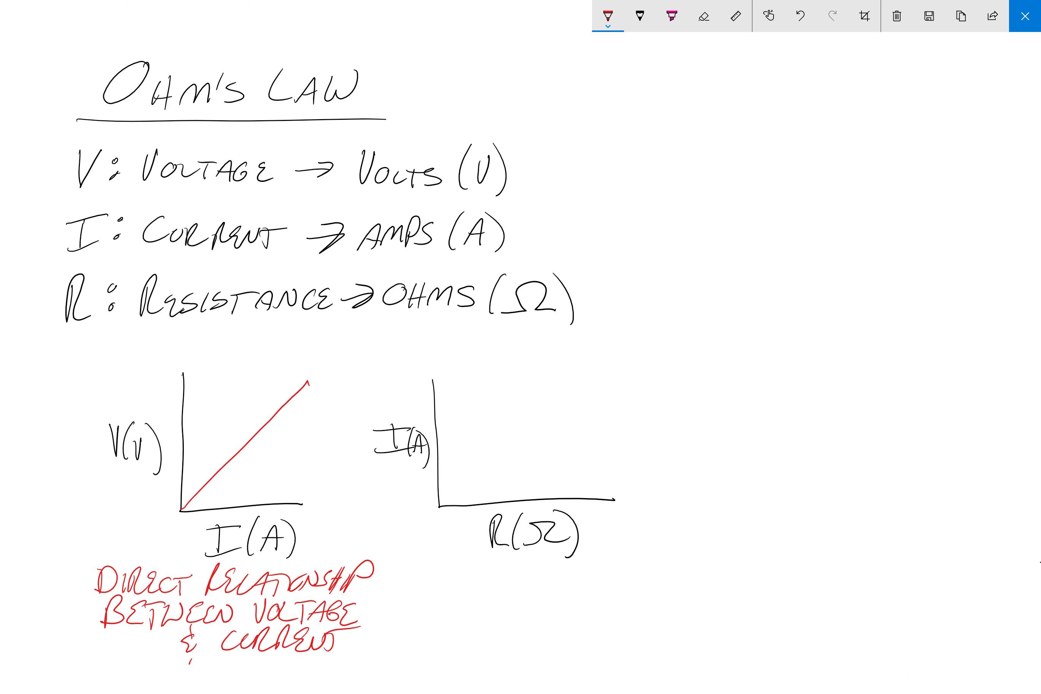
click(608, 16)
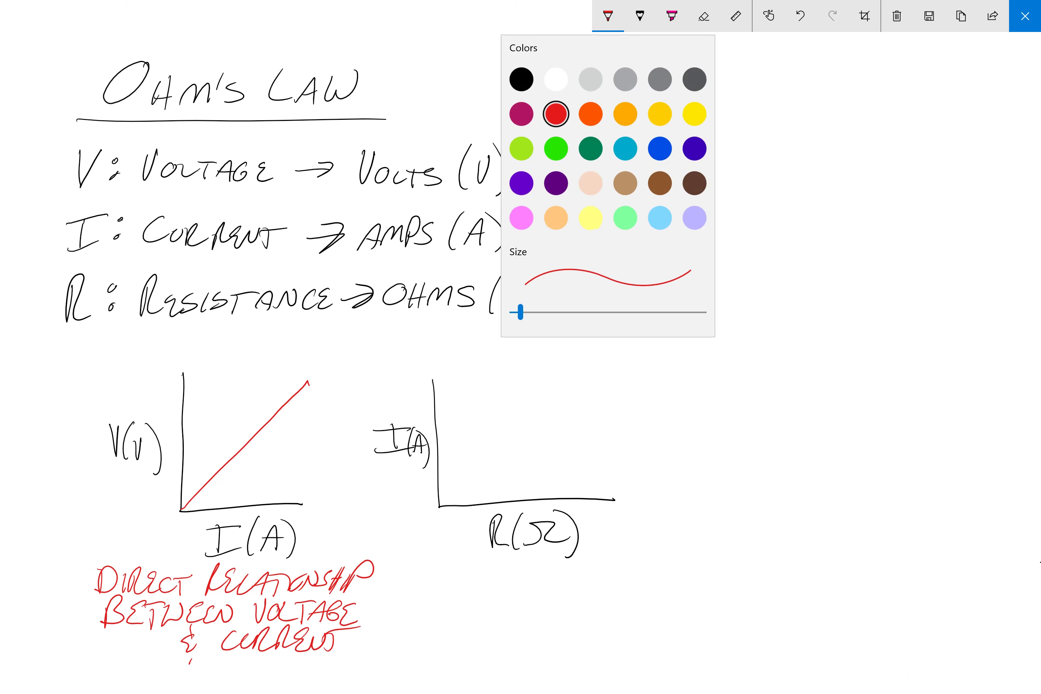
Switch the pen to blue and draw a falling curve on the I–R graph, redrawing it once.
click(659, 149)
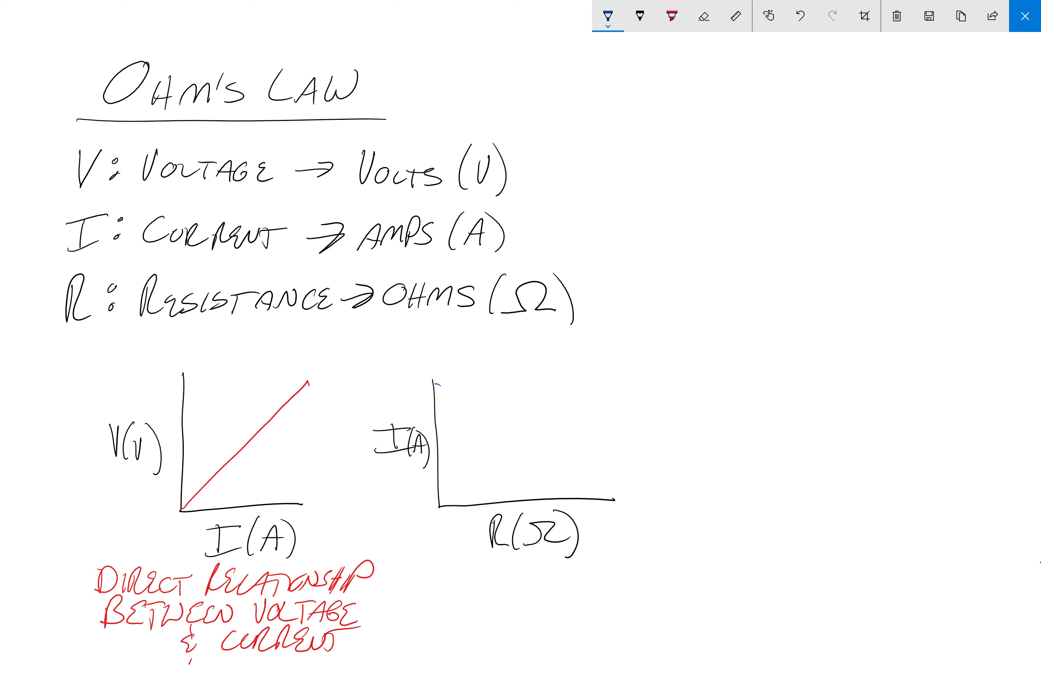
drag(435, 384, 594, 491)
key(ctrl+z)
mouse_move(445, 378)
mouse_down()
mouse_move(466, 441)
mouse_move(486, 459)
mouse_move(532, 482)
mouse_move(605, 494)
mouse_up()
Handwrite the blue caption 'I & R ARE INVERSELY RELATED' below the I–R graph.
mouse_move(431, 565)
mouse_down()
mouse_move(432, 588)
mouse_move(450, 565)
mouse_up()
drag(415, 593, 451, 584)
mouse_move(472, 570)
mouse_down()
mouse_move(469, 585)
mouse_move(470, 572)
mouse_up()
mouse_move(484, 575)
mouse_down()
mouse_move(478, 593)
mouse_move(531, 590)
mouse_up()
mouse_move(516, 580)
mouse_down()
mouse_move(531, 564)
mouse_move(538, 587)
mouse_move(546, 570)
mouse_move(559, 588)
mouse_move(560, 575)
mouse_move(570, 585)
mouse_move(591, 568)
mouse_move(599, 580)
mouse_move(639, 585)
mouse_up()
drag(634, 565, 649, 562)
mouse_move(639, 576)
mouse_down()
mouse_move(650, 574)
mouse_move(649, 586)
mouse_up()
mouse_move(651, 560)
mouse_down()
mouse_move(668, 582)
mouse_move(682, 567)
mouse_move(664, 583)
mouse_up()
mouse_move(688, 568)
mouse_down()
mouse_move(687, 584)
mouse_move(699, 584)
mouse_up()
drag(702, 571, 712, 583)
mouse_move(713, 577)
mouse_down()
mouse_move(729, 570)
mouse_move(707, 604)
mouse_up()
drag(742, 558, 742, 587)
mouse_move(743, 559)
mouse_down()
mouse_move(767, 563)
mouse_move(762, 587)
mouse_up()
mouse_move(775, 588)
mouse_down()
mouse_move(802, 563)
mouse_move(806, 589)
mouse_up()
drag(786, 580, 798, 578)
drag(808, 578, 829, 565)
drag(818, 568, 816, 588)
mouse_move(832, 573)
mouse_down()
mouse_move(822, 590)
mouse_move(832, 580)
mouse_up()
drag(824, 565, 826, 590)
drag(825, 563, 824, 592)
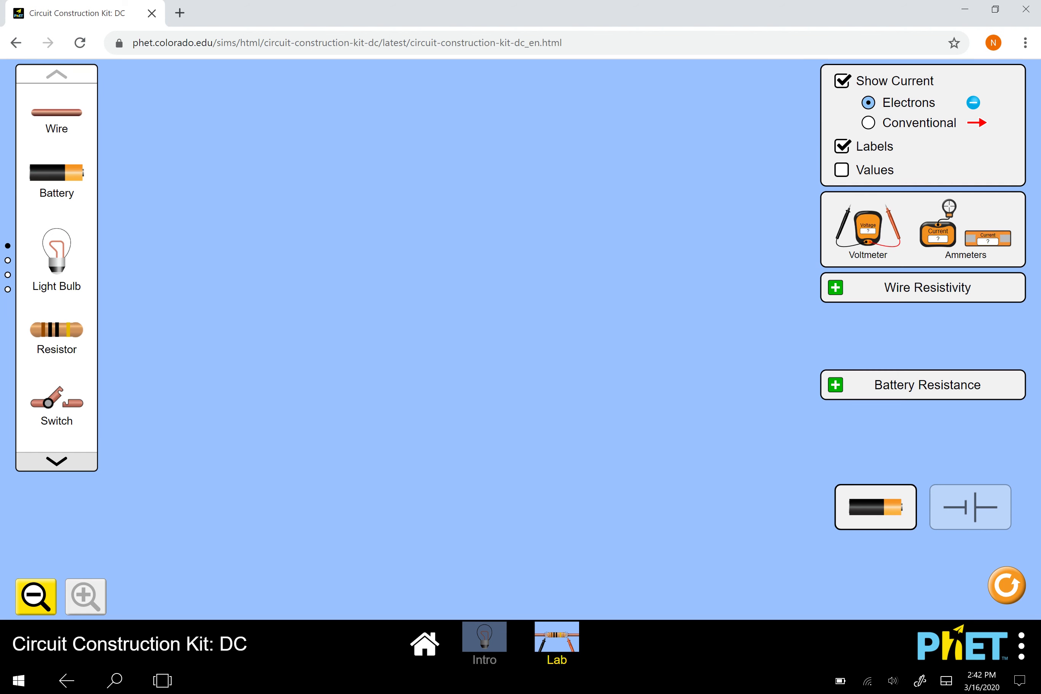
Place an upright battery and raise its voltage to 10.0 V.
drag(56, 172, 258, 298)
click(260, 345)
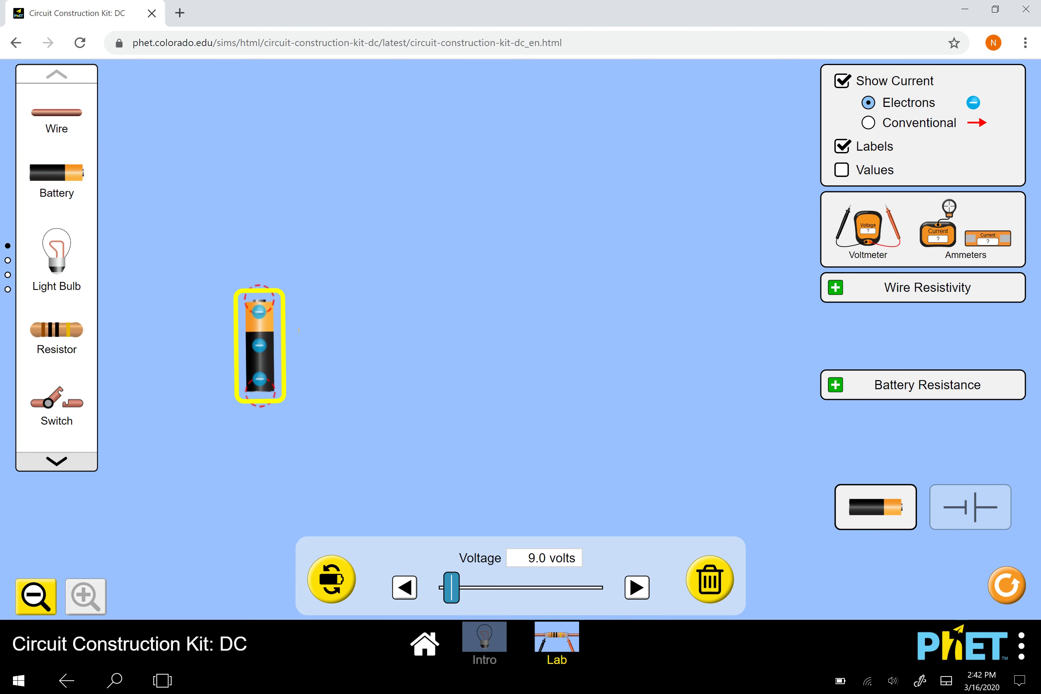
click(637, 587)
click(637, 588)
click(218, 515)
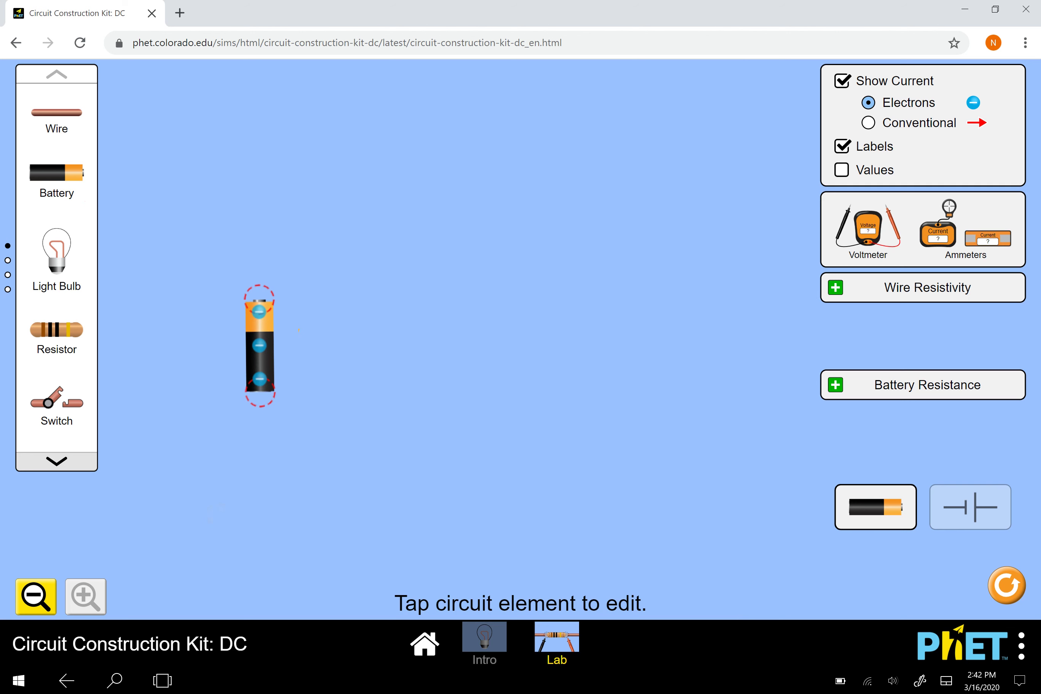
Add a wire from the battery's top leading to a 10.0 Ω resistor.
drag(56, 112, 417, 262)
drag(56, 329, 468, 261)
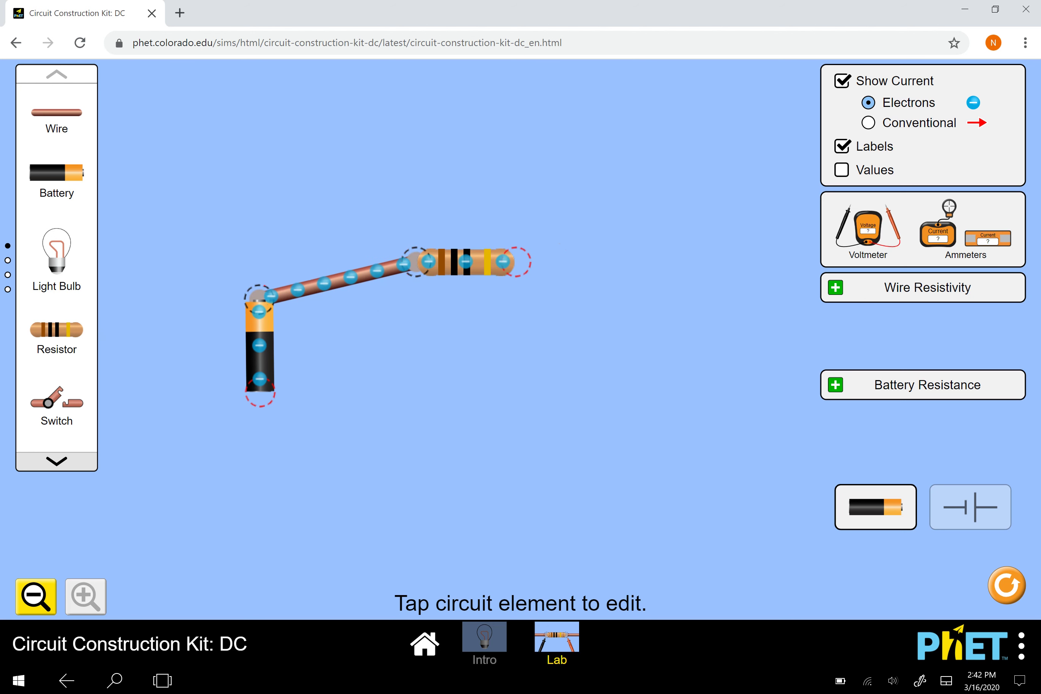
click(466, 262)
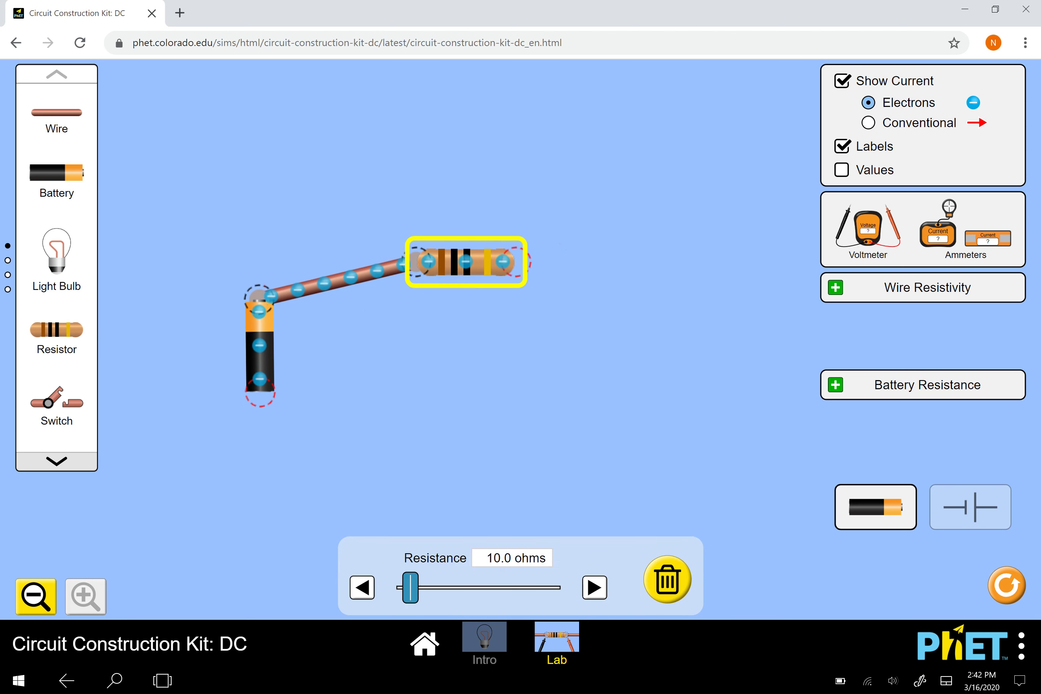
click(448, 404)
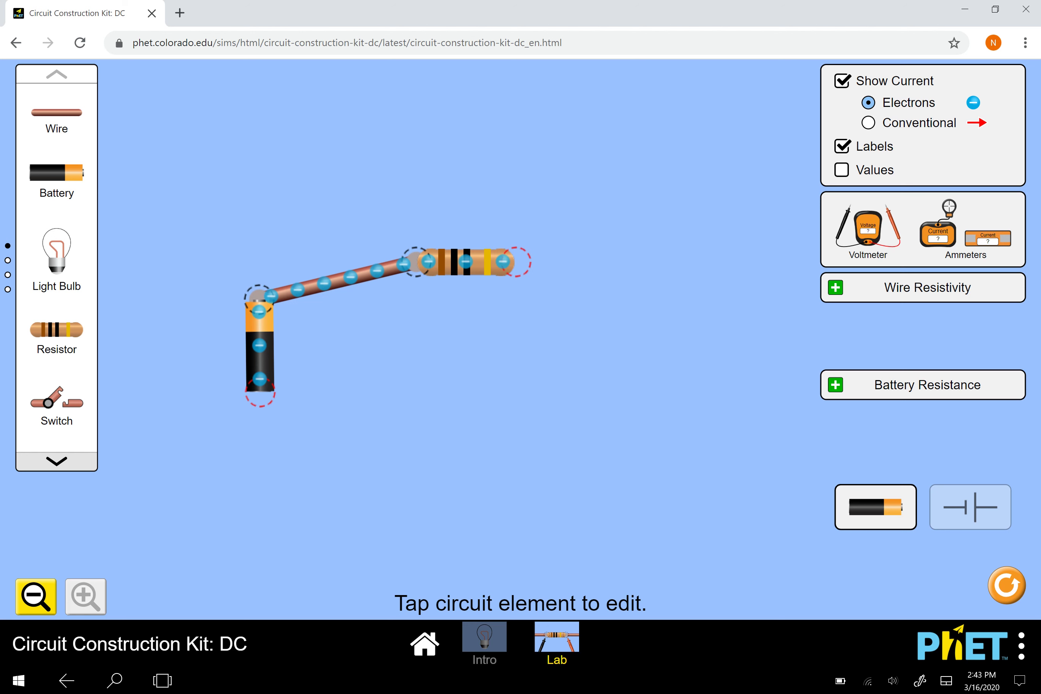
Attach an ammeter after the resistor and two wires back to the battery, reading 1.00 A.
drag(987, 238, 570, 263)
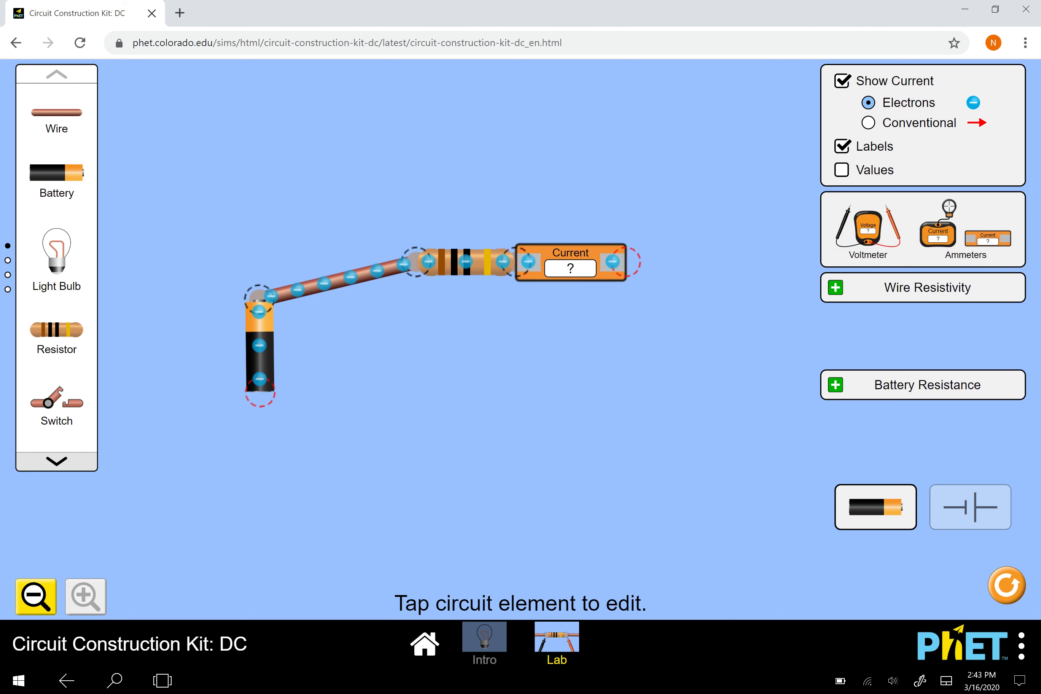
drag(56, 112, 599, 401)
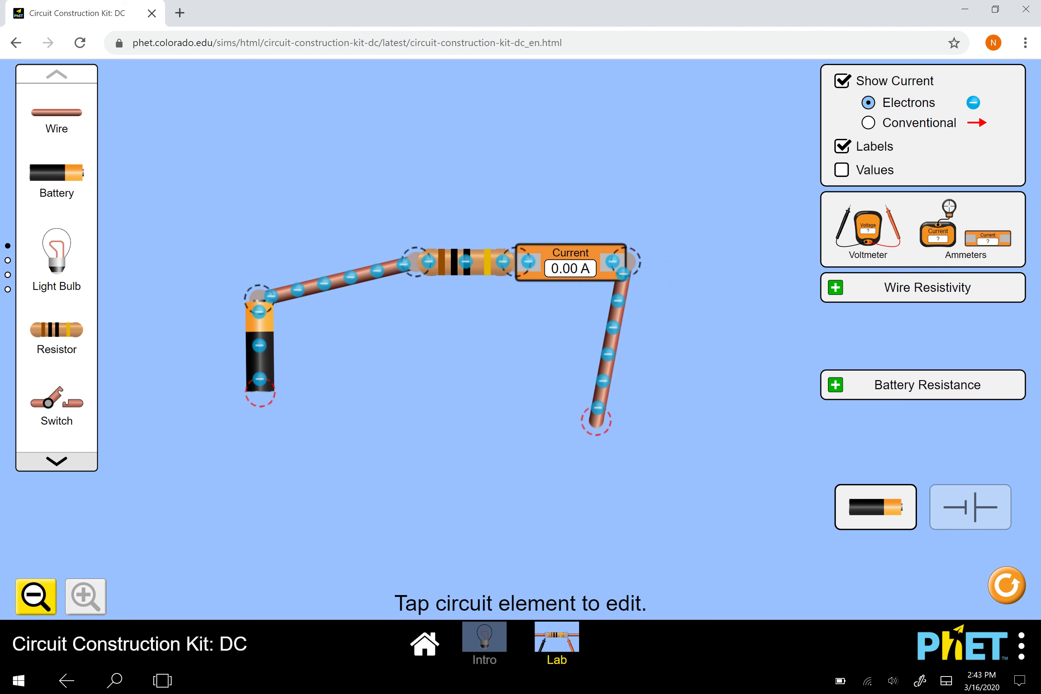
drag(56, 112, 363, 333)
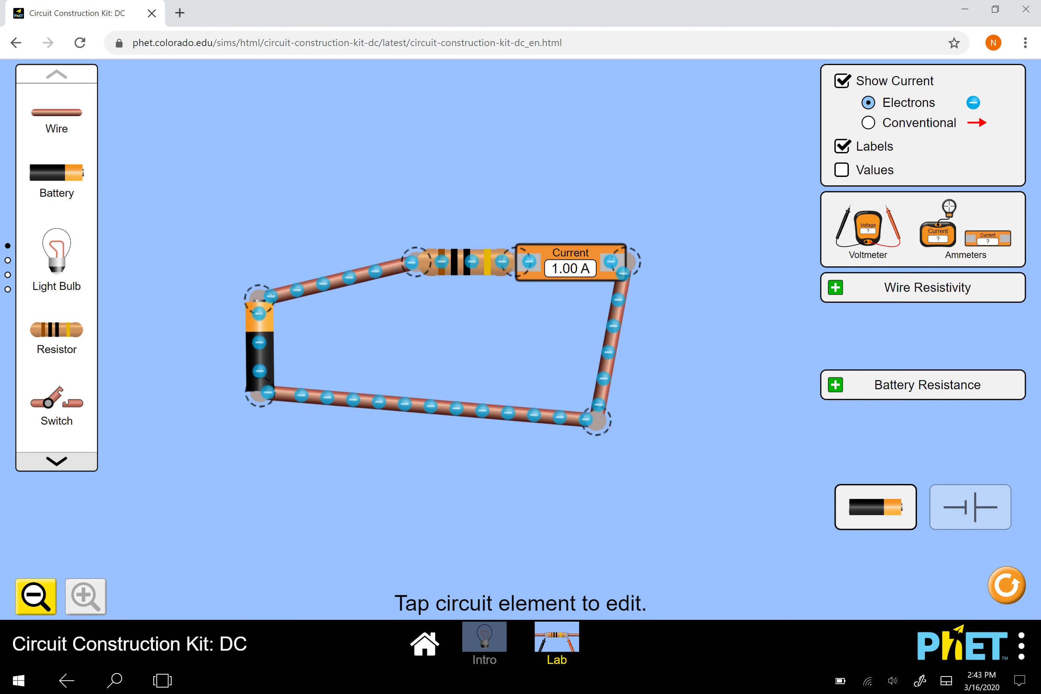
Show component values, try schematic and conventional-current views, then return to lifelike with electron flow.
click(841, 170)
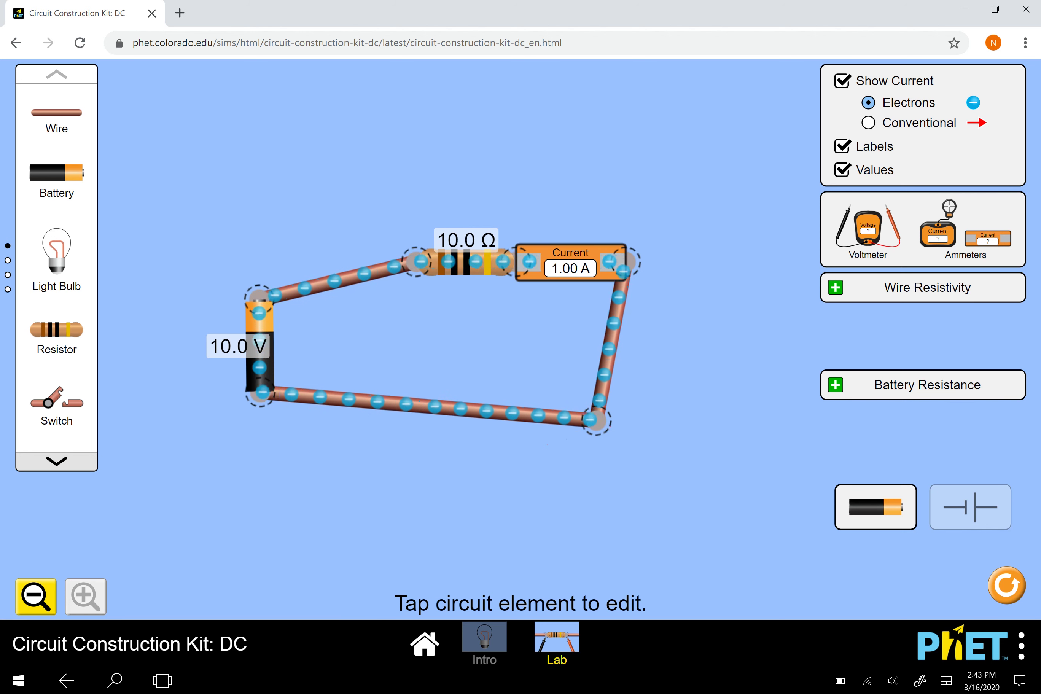
click(970, 507)
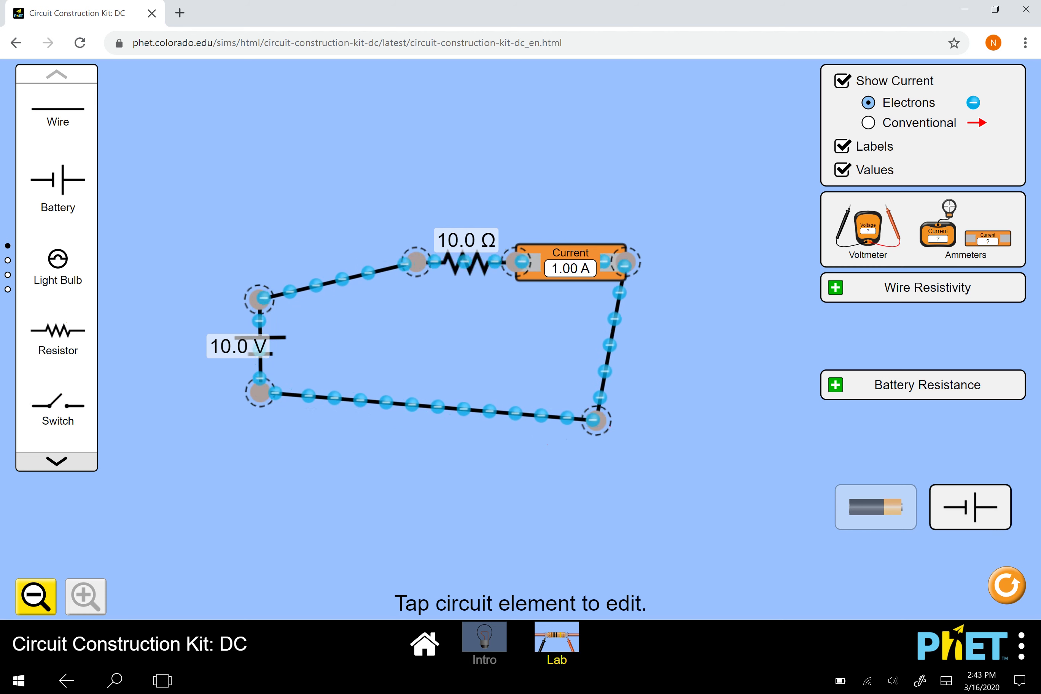
click(875, 507)
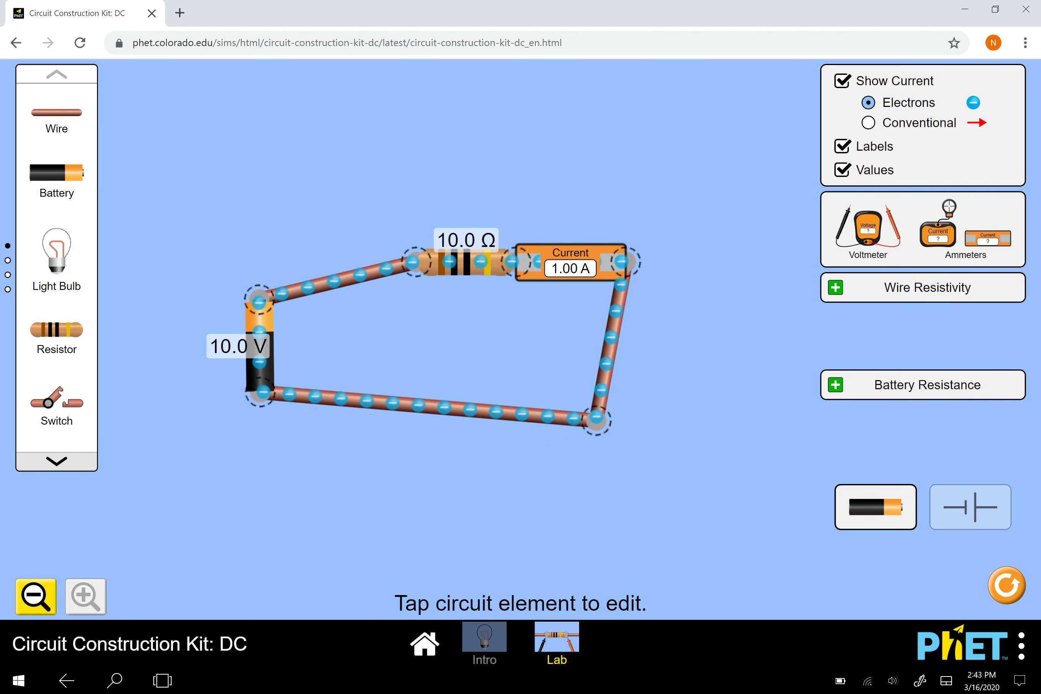
click(970, 506)
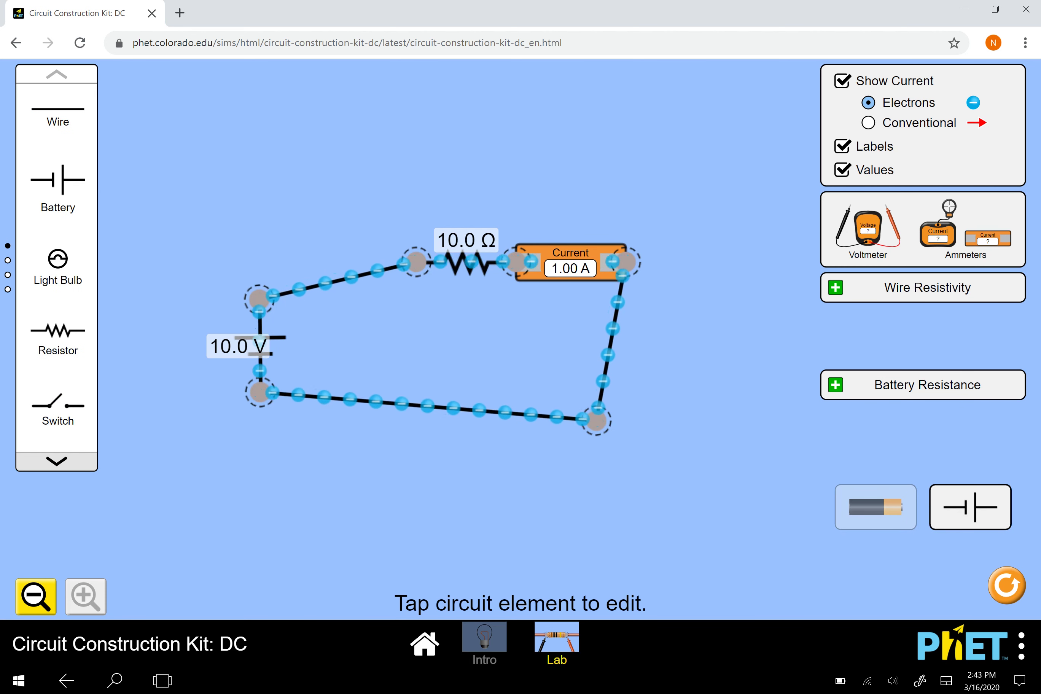
click(868, 123)
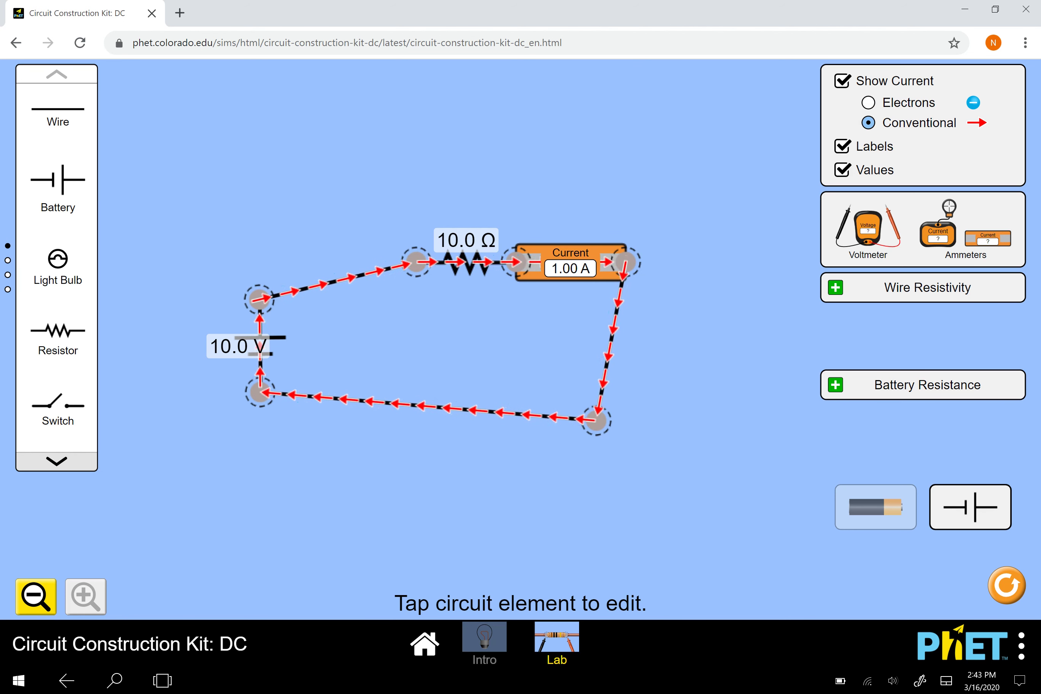
click(868, 103)
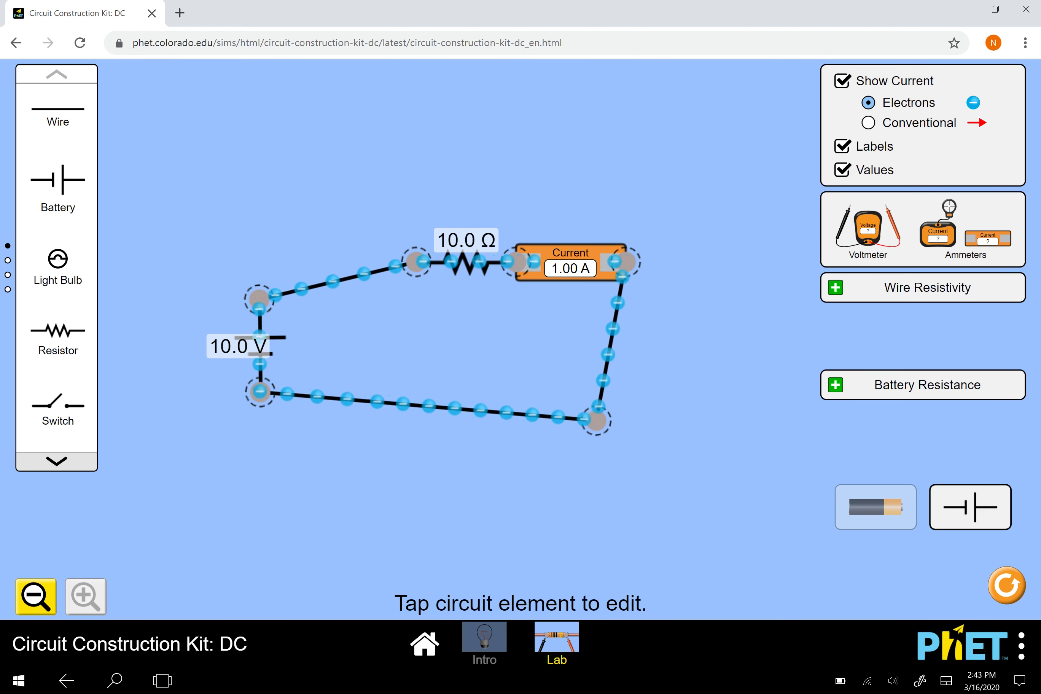
click(876, 507)
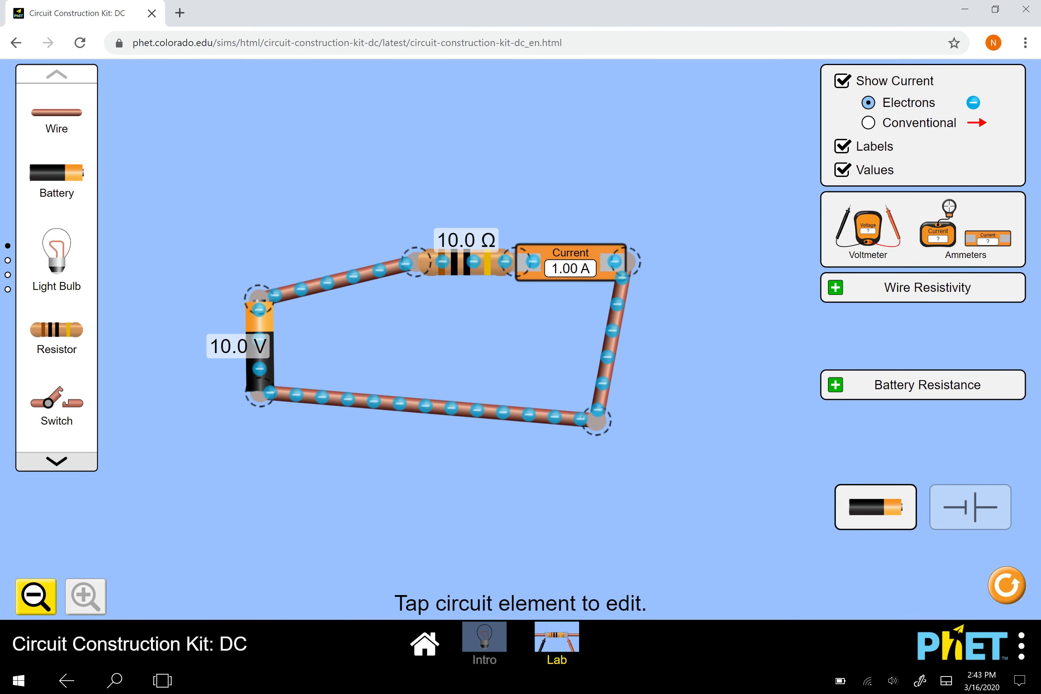
Place a voltmeter with its red and black probes across the 10.0 Ω resistor, reading 10.00 V.
drag(868, 230, 417, 509)
drag(519, 488, 551, 338)
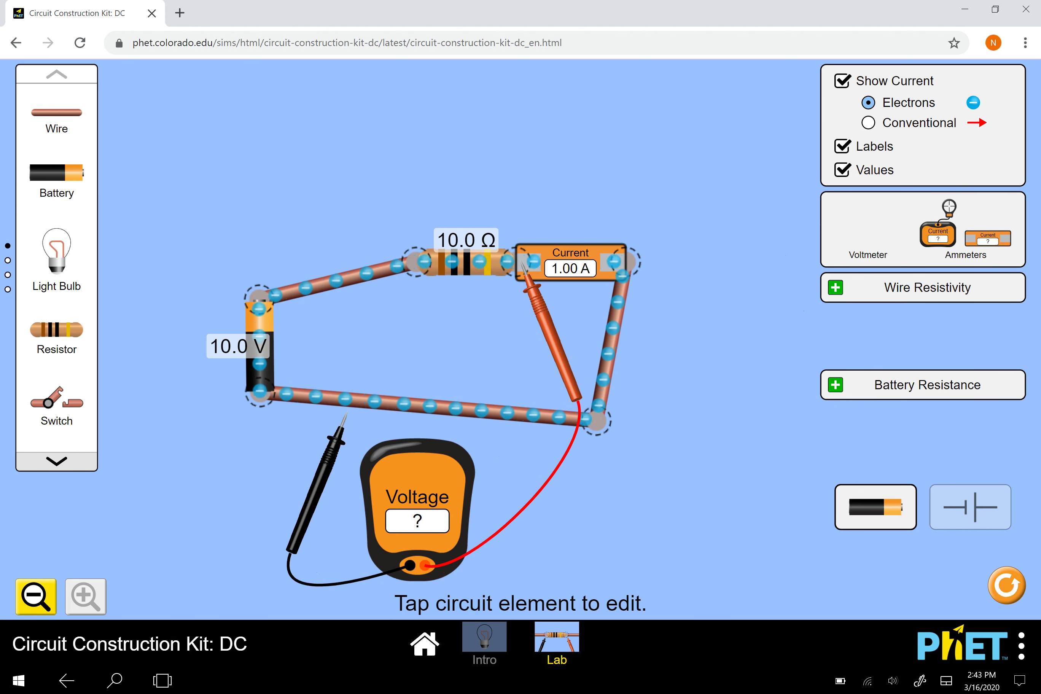
drag(316, 489, 392, 337)
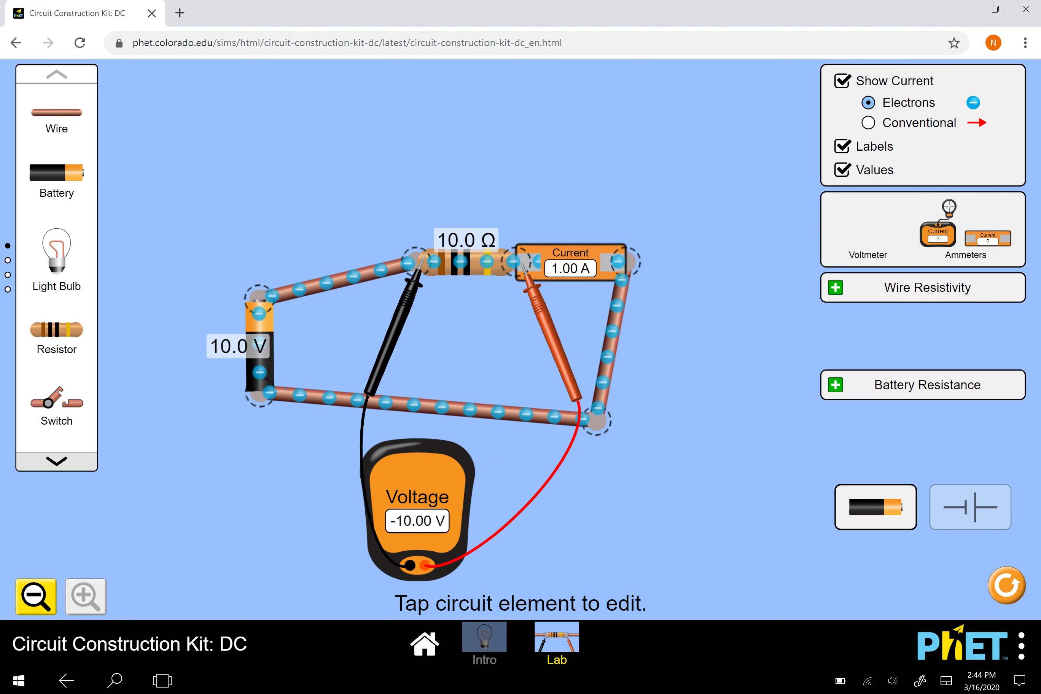
drag(426, 405, 411, 410)
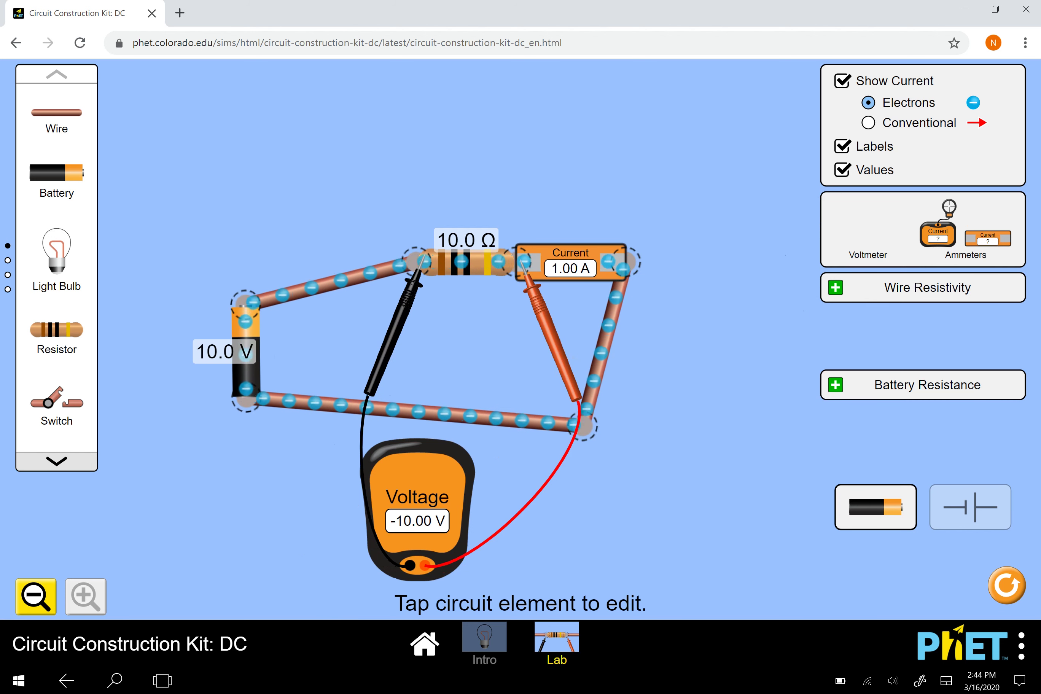
drag(551, 332, 449, 363)
drag(399, 331, 495, 347)
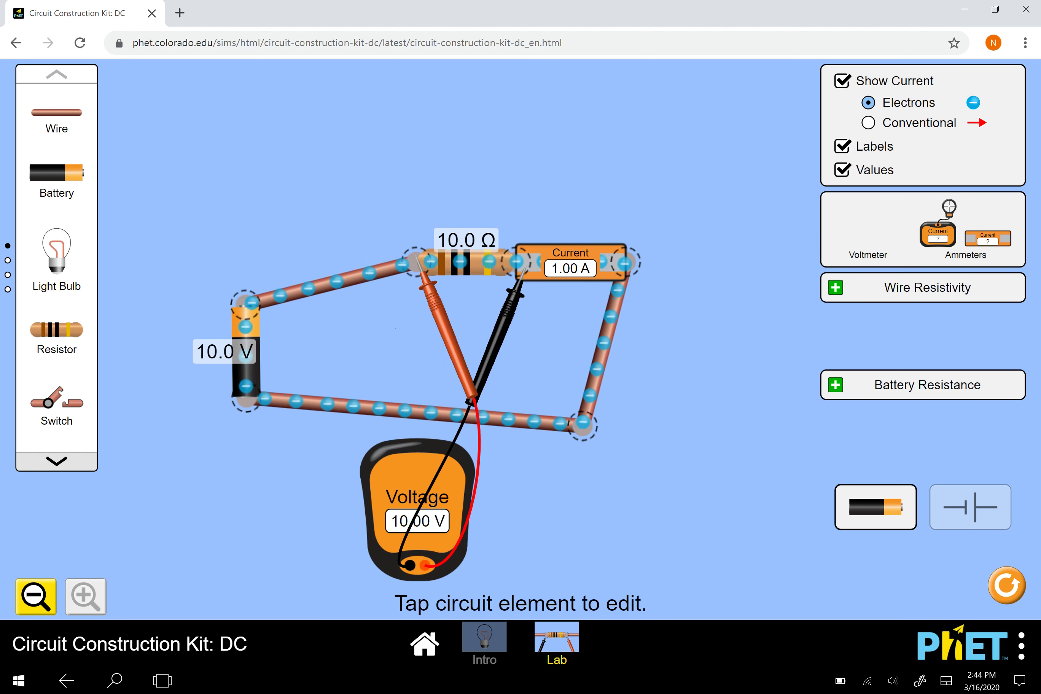